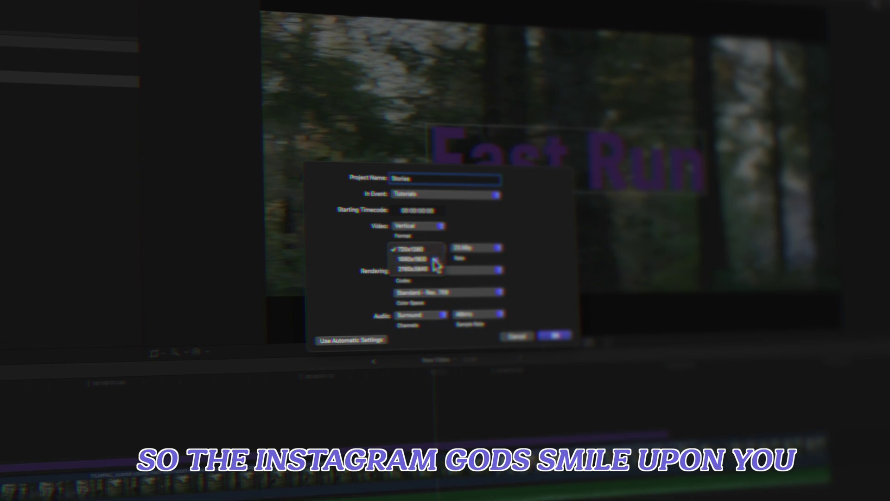
Step: Choose 1080x1920 as the vertical resolution for best upload quality
click(434, 260)
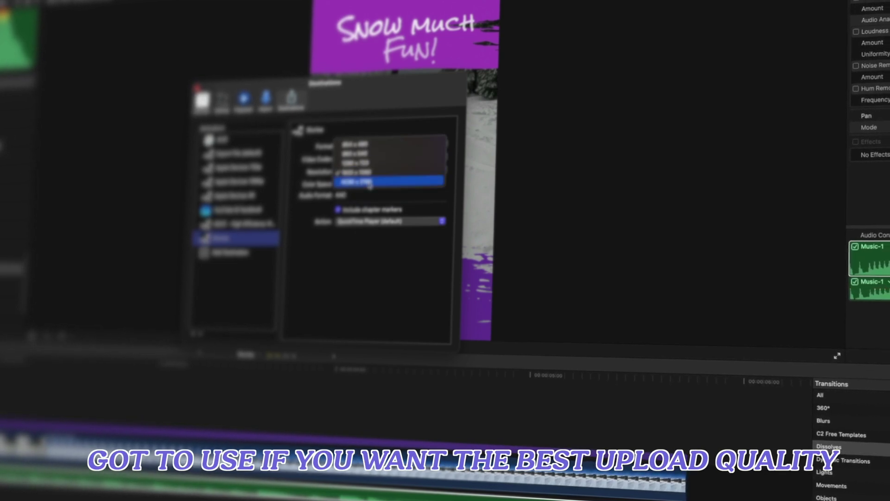
click(370, 182)
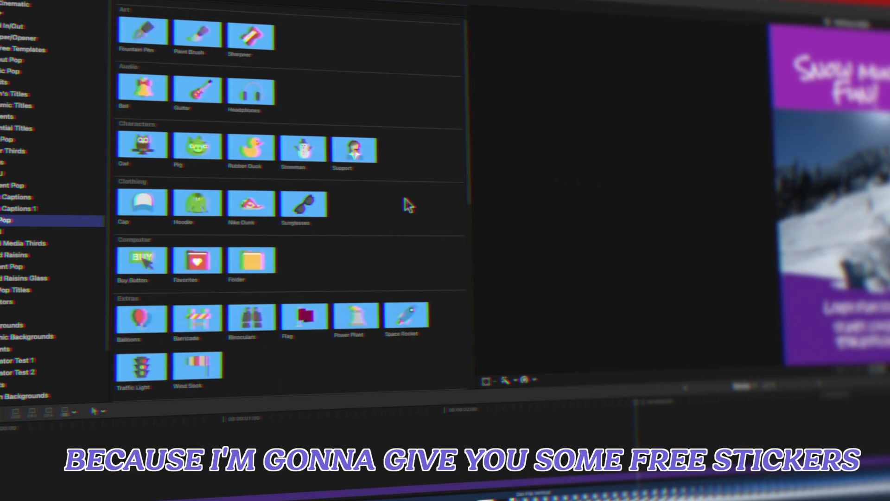
scroll(408, 204, down, 10)
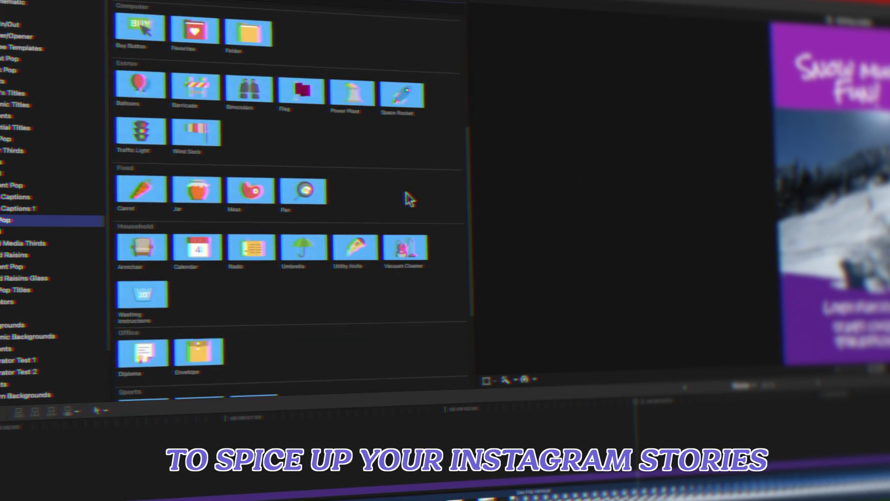
scroll(410, 199, down, 4)
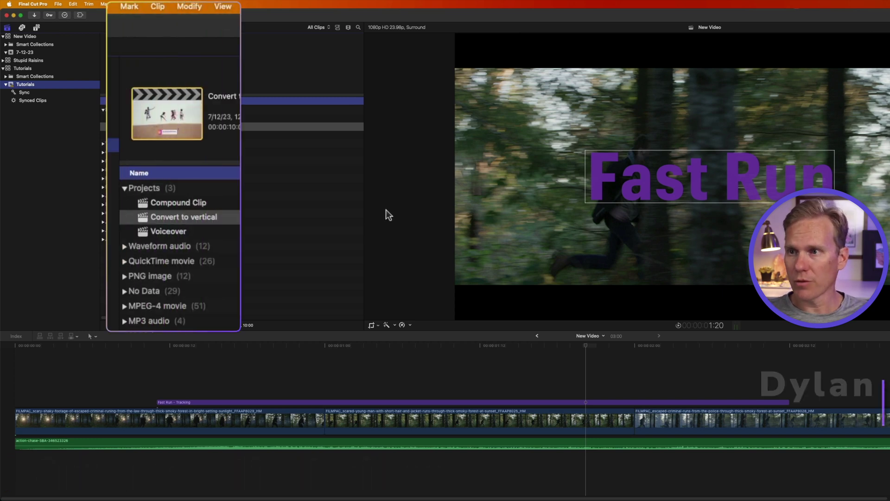
Step: Create a Vertical 1080x1920 project named 'Stories', then open the Convert to vertical project
click(58, 4)
mouse_move(73, 27)
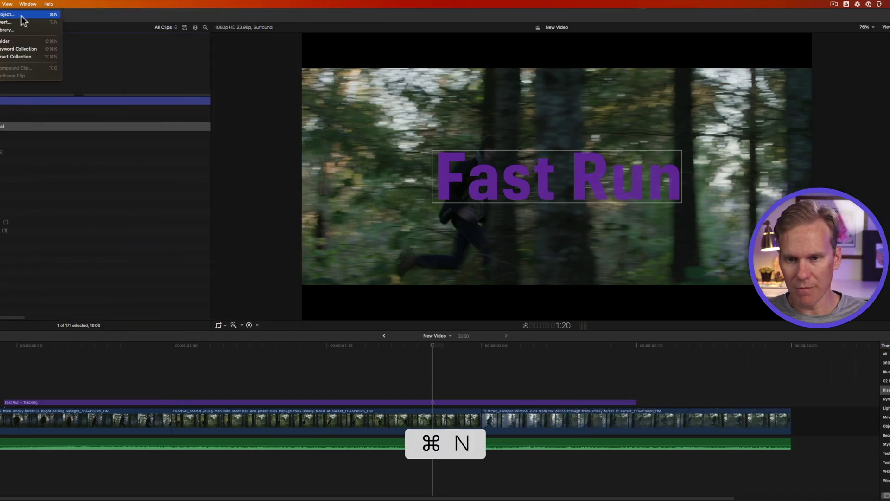
click(21, 16)
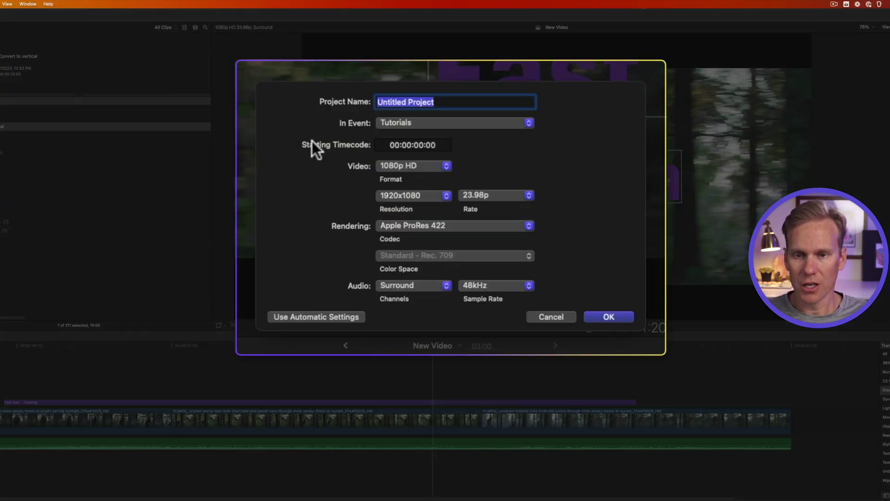
text(Stories)
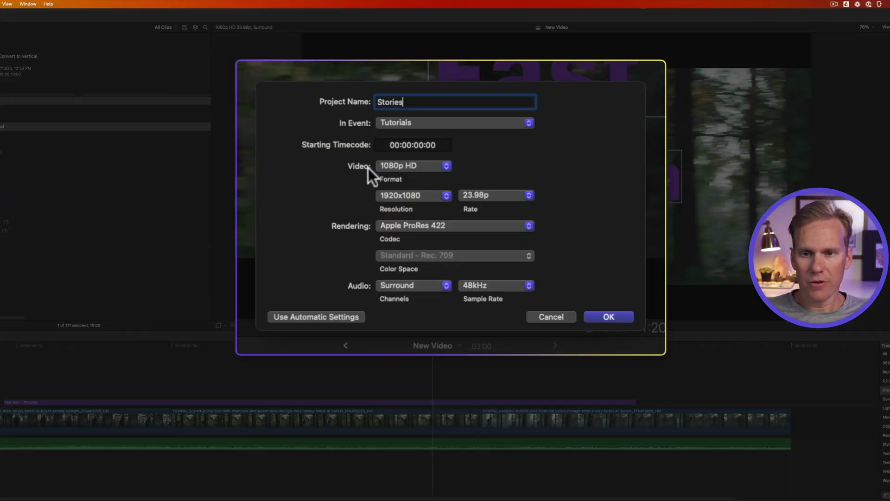
click(431, 168)
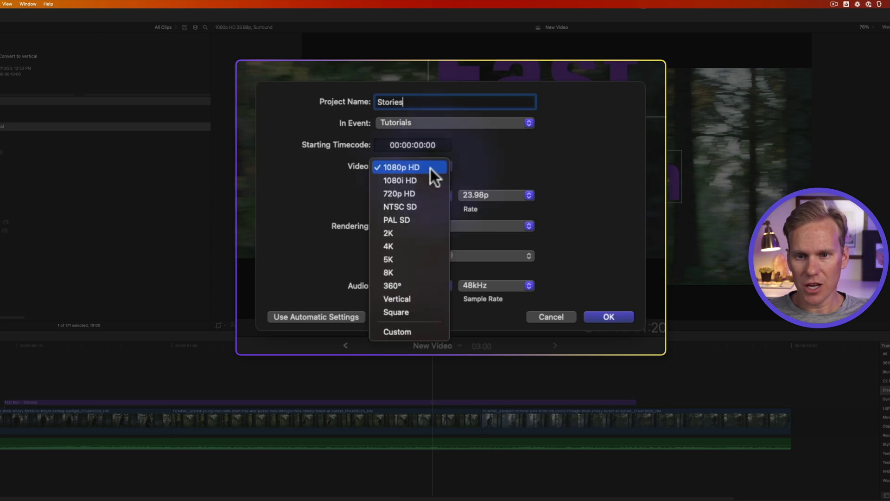
click(421, 296)
click(439, 197)
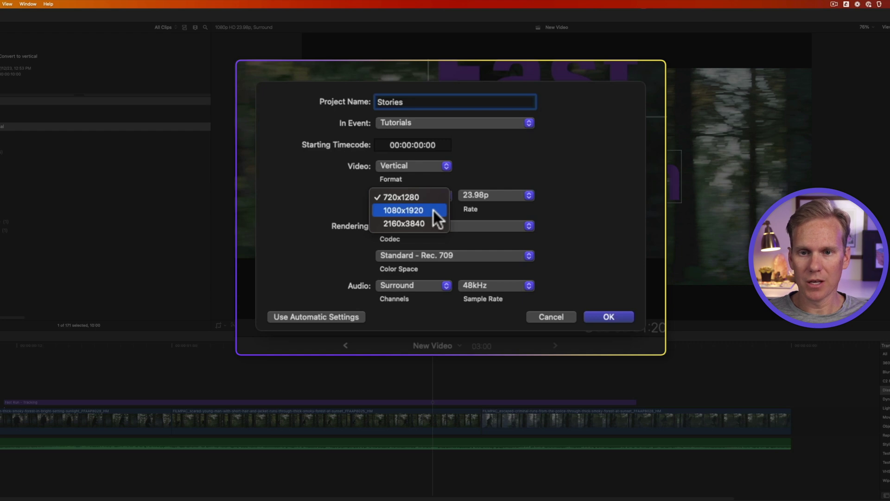
click(433, 210)
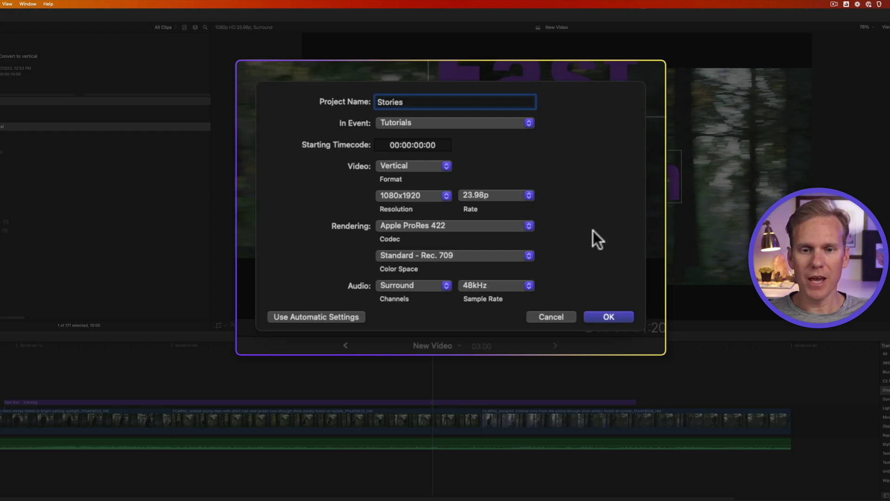
click(608, 317)
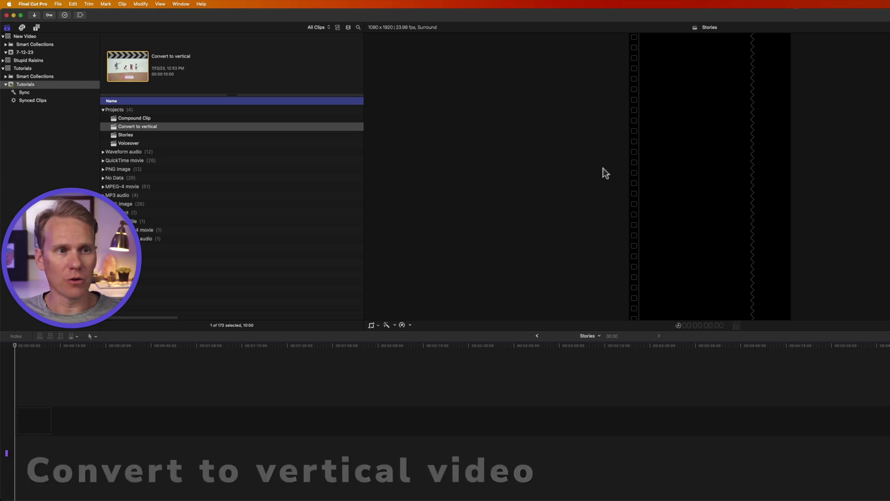
double_click(183, 127)
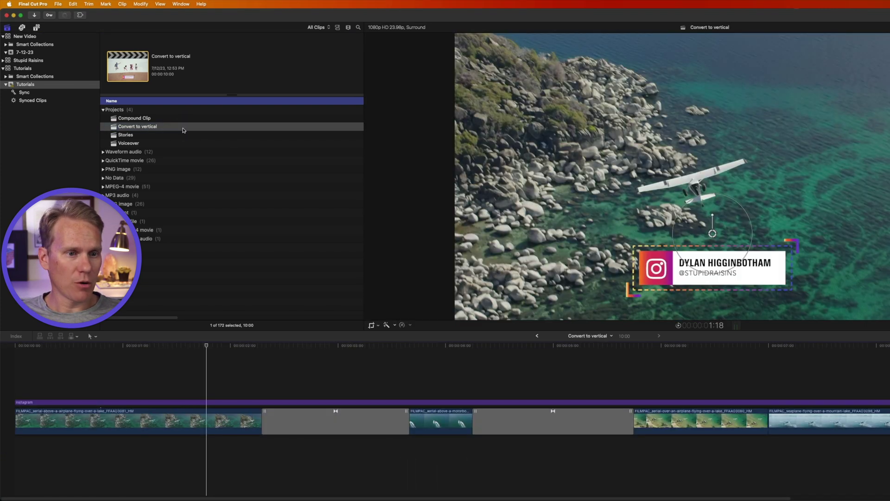
key(space)
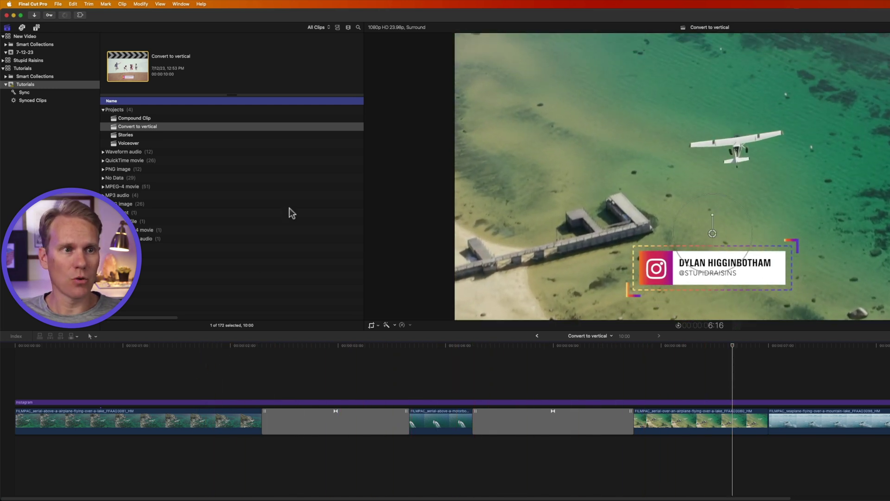
click(298, 126)
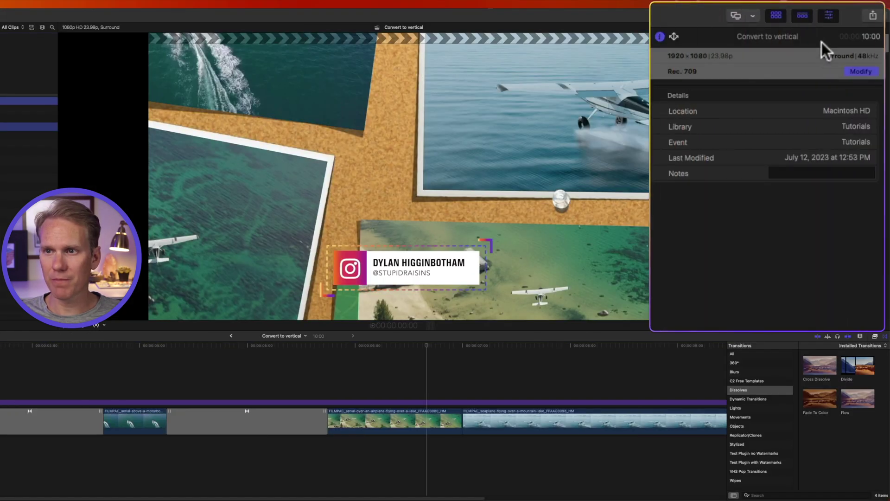
click(828, 17)
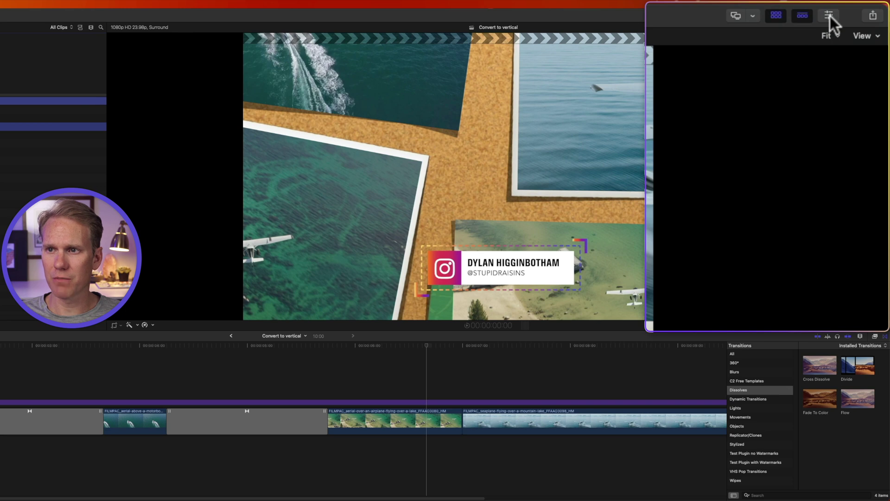
click(830, 16)
click(660, 37)
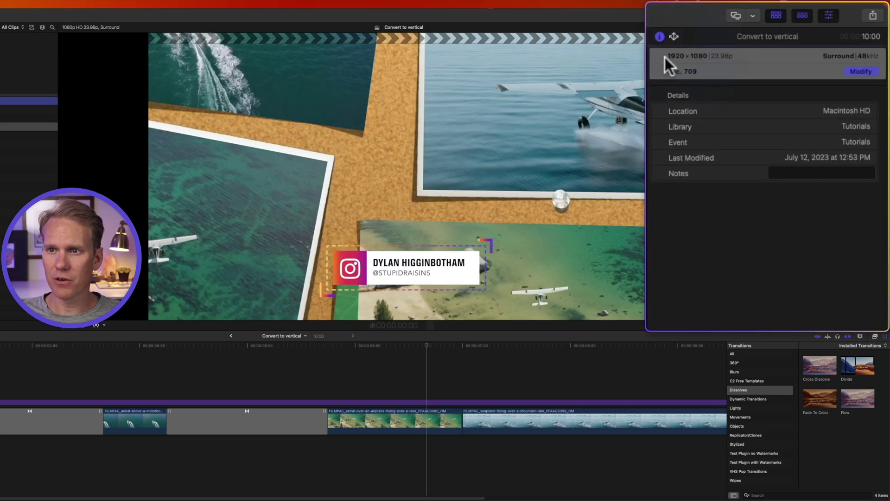
click(860, 72)
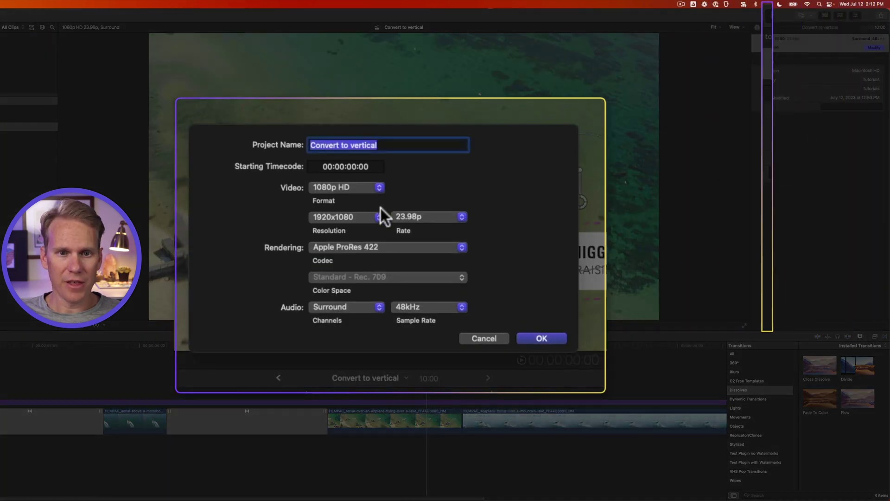
click(366, 186)
click(338, 278)
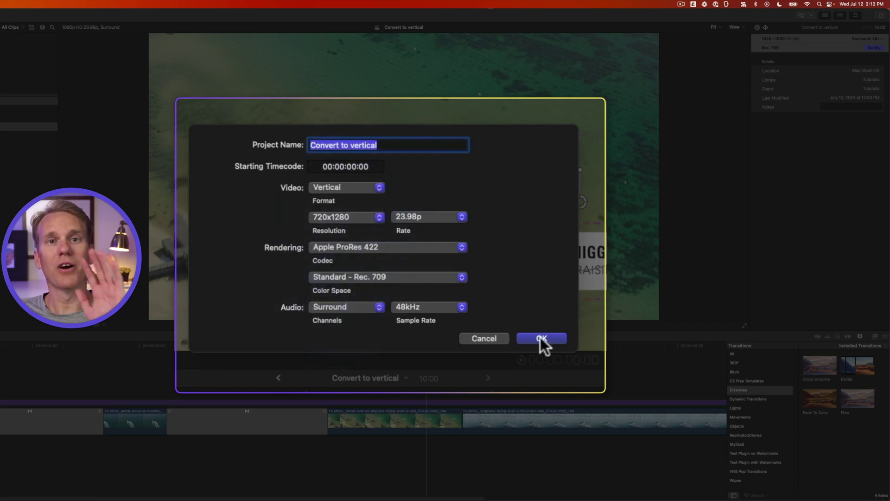
click(482, 338)
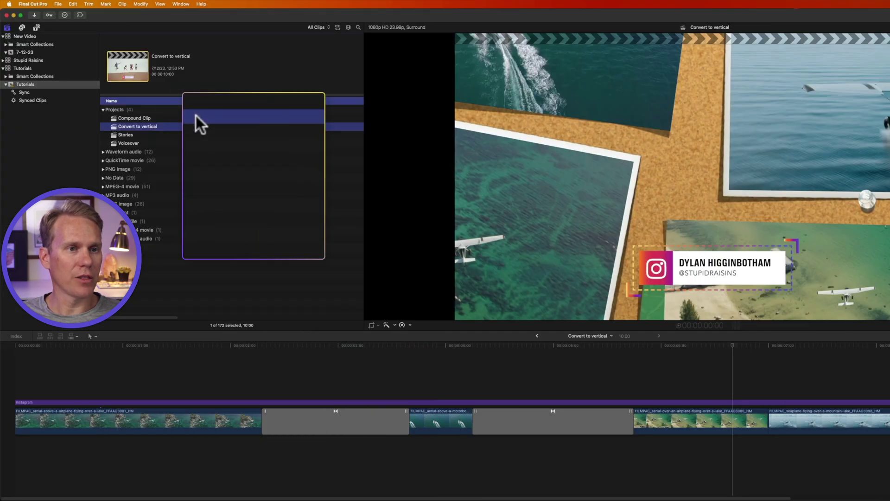
Step: Duplicate the project as 'Vertical 1' with Vertical format, 1080x1920 resolution and Smart Conform
right_click(195, 116)
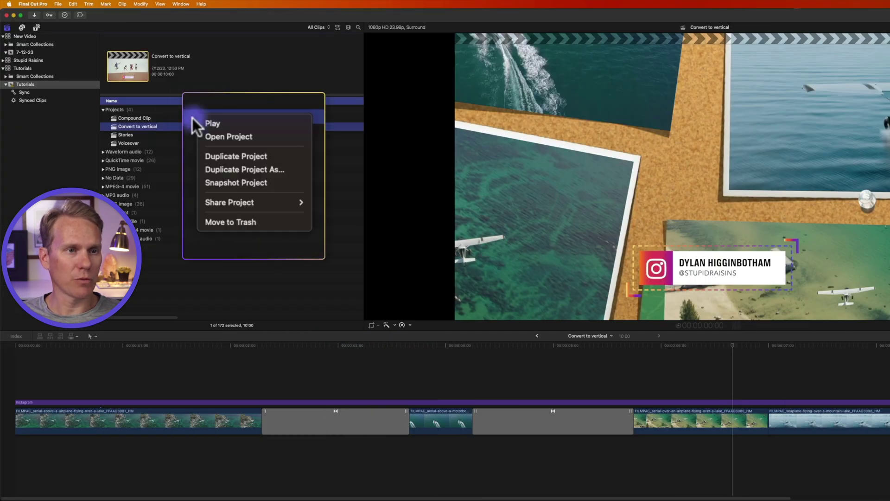
click(273, 169)
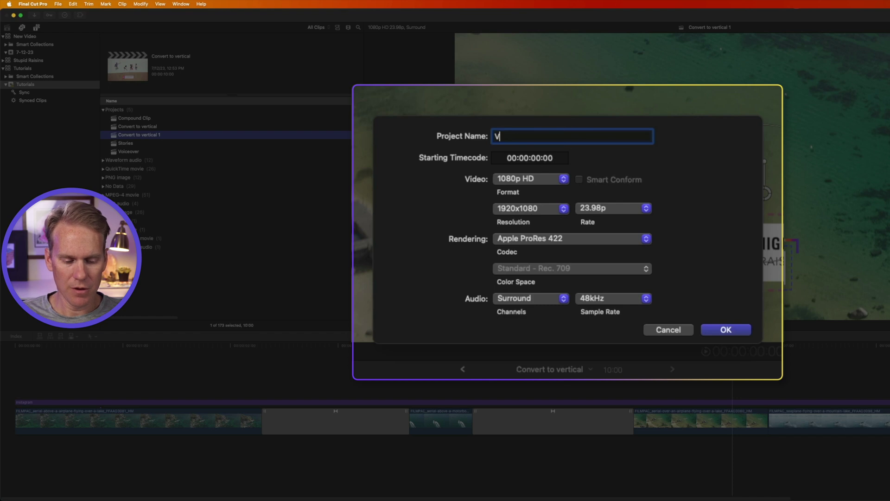
click(524, 176)
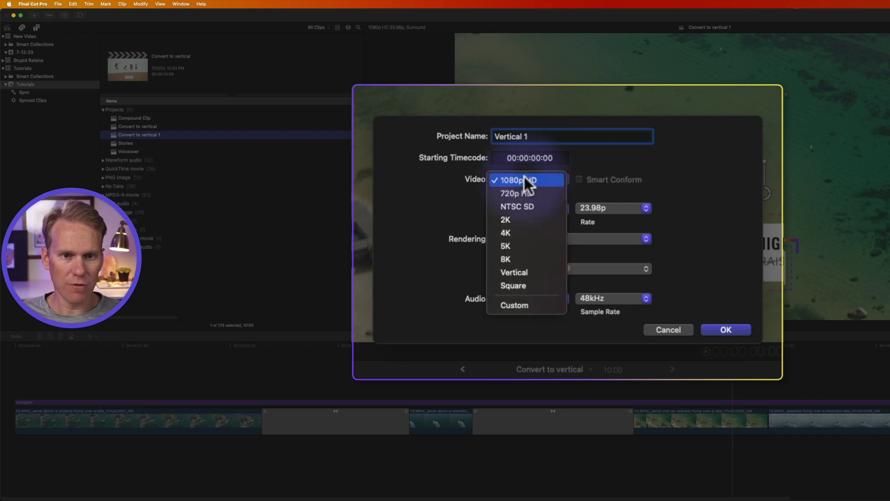
click(533, 273)
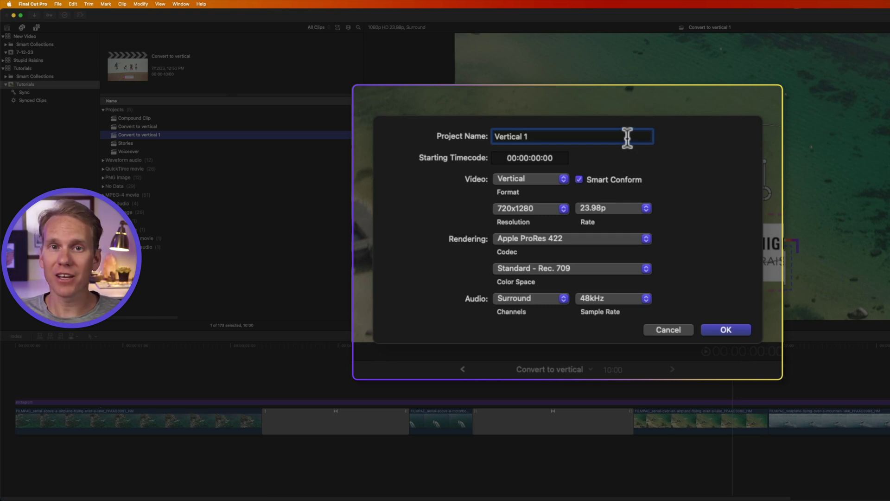
click(525, 208)
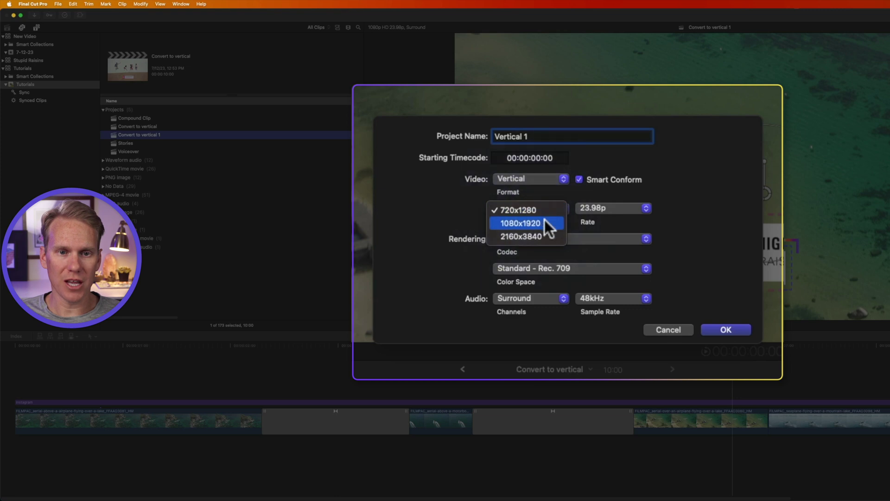
click(544, 221)
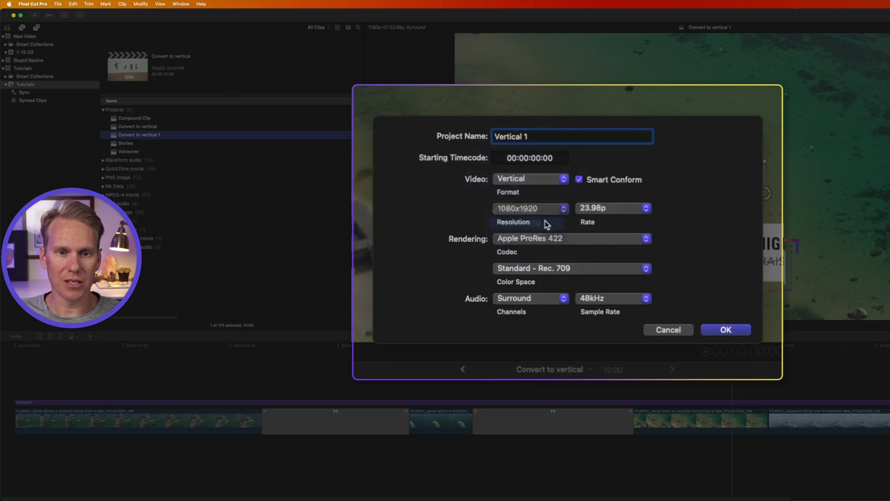
click(725, 330)
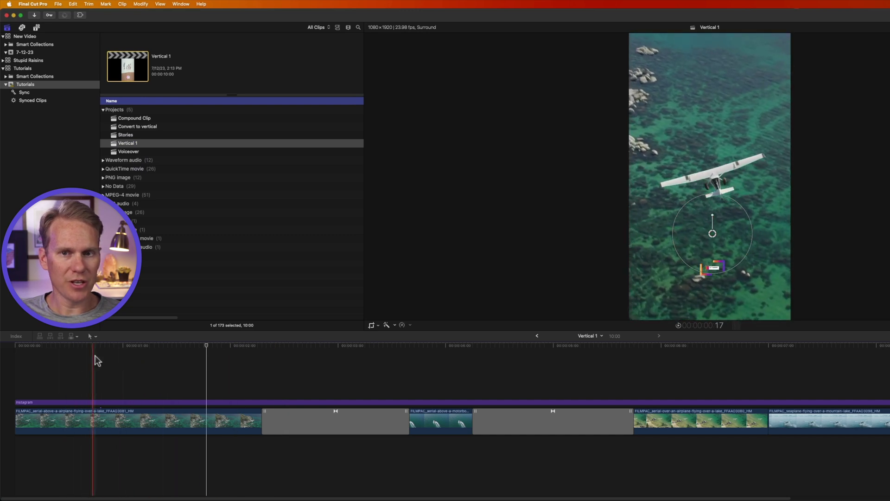
Step: Select the airplane-over-the-lake clip and drag its Position X from 340.7 to about -71.4 px
click(202, 354)
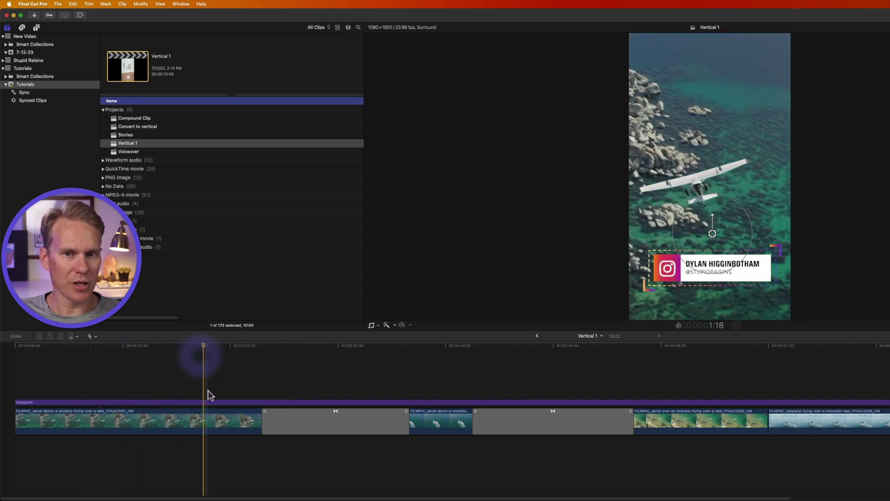
click(206, 419)
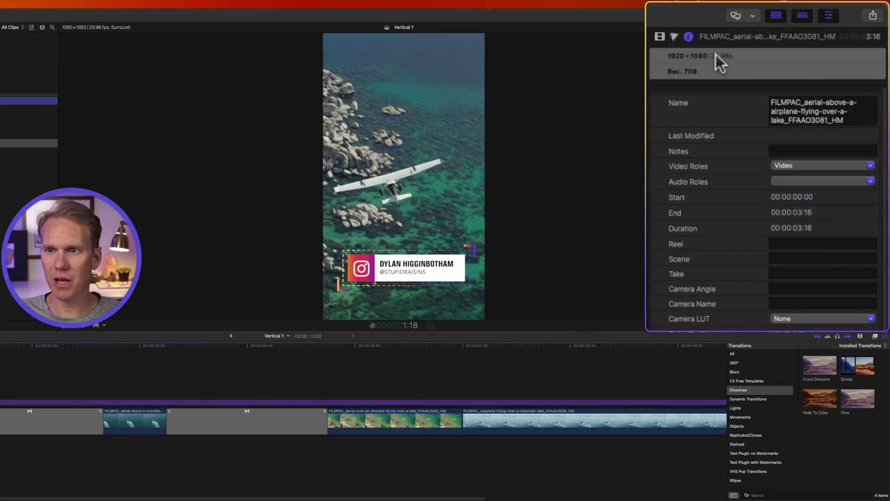
click(659, 36)
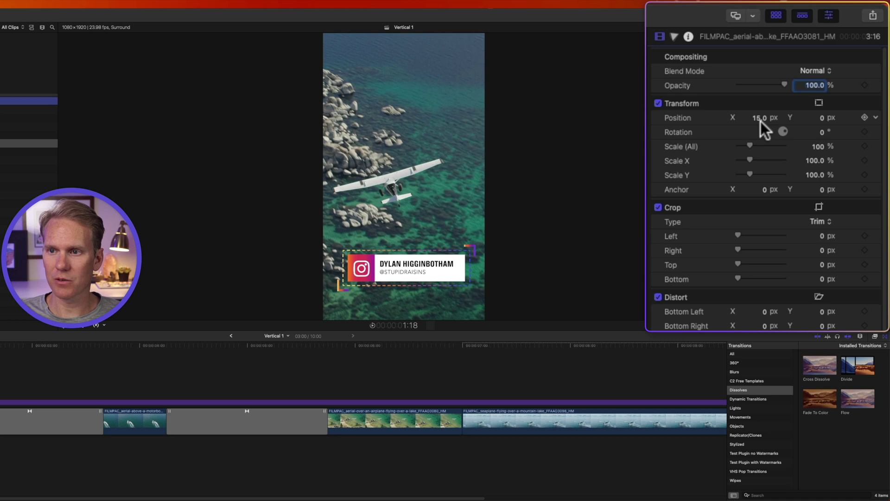
click(133, 371)
click(133, 420)
click(404, 371)
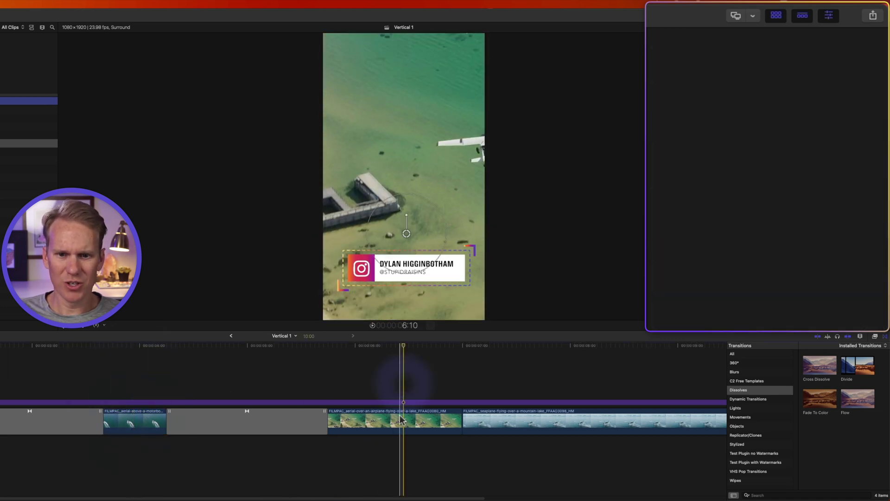
click(402, 421)
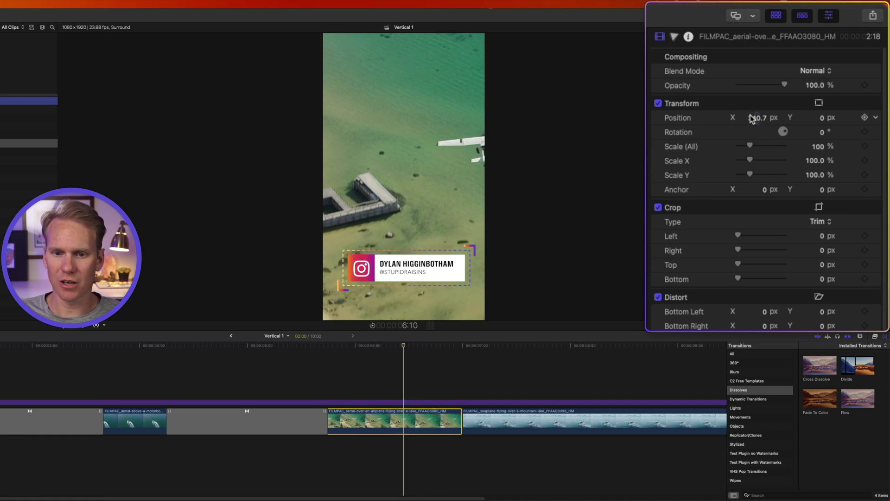
drag(755, 118, 710, 118)
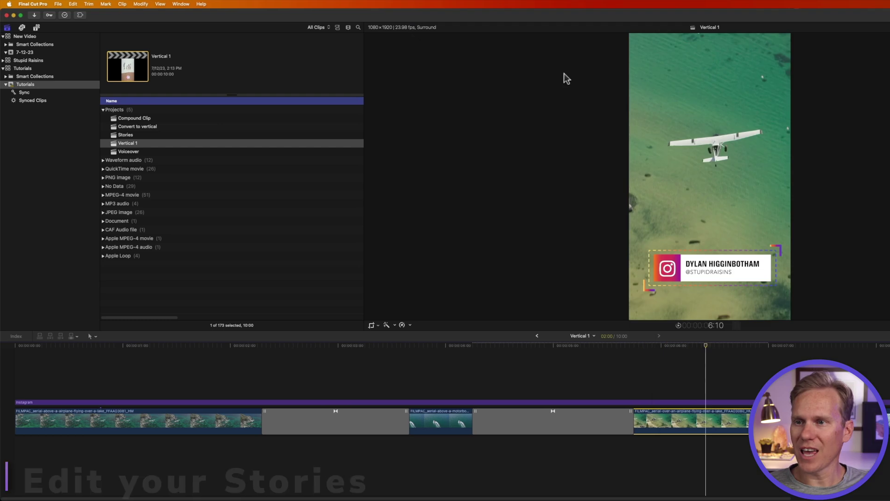
Step: Open Stories and place a marked in/out range of Dax Flip Vertical at the timeline start
double_click(176, 135)
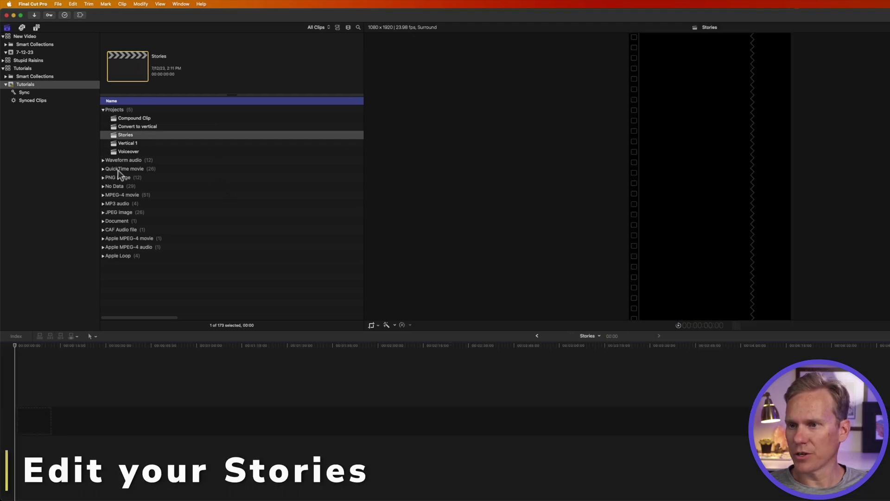
click(104, 170)
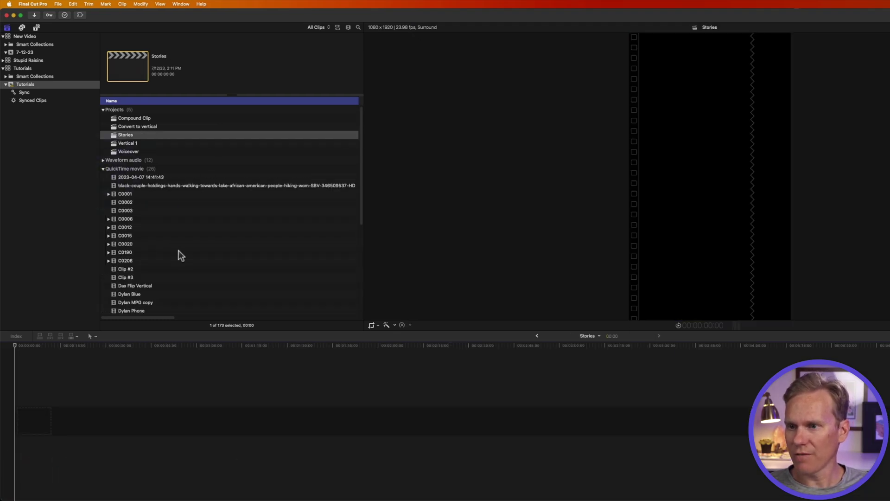
scroll(179, 250, down, 2)
click(172, 263)
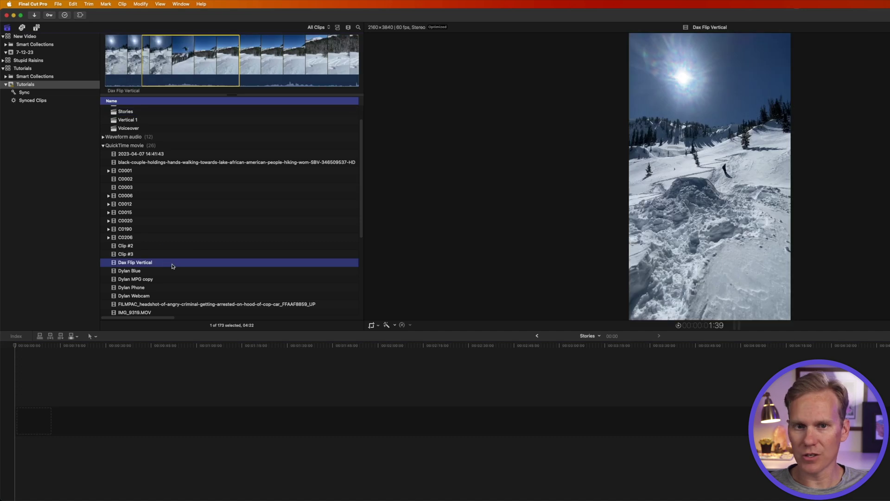
click(146, 62)
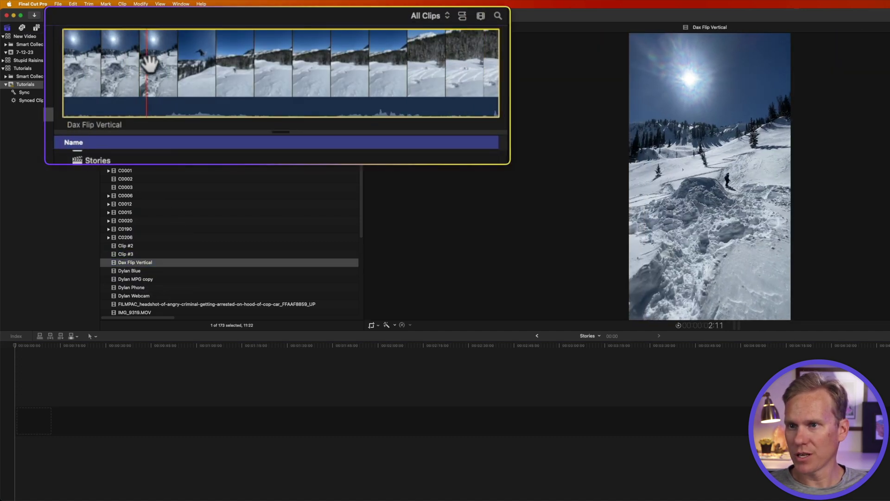
key(i)
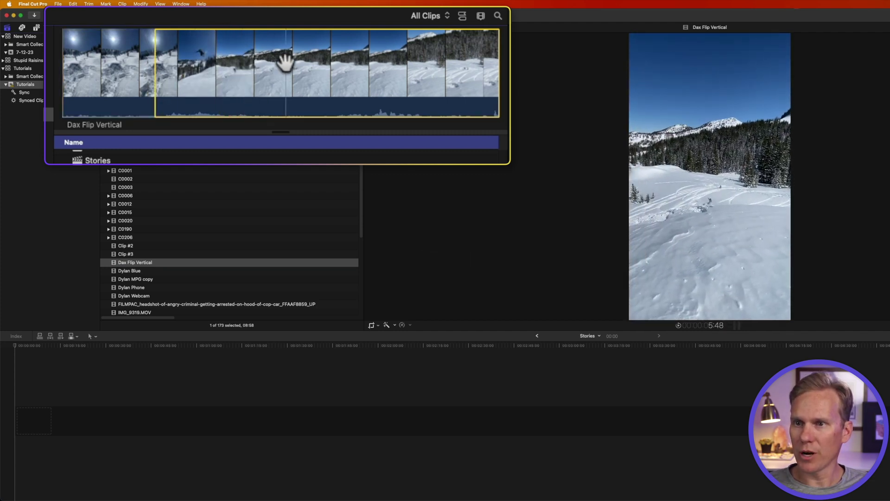
key(o)
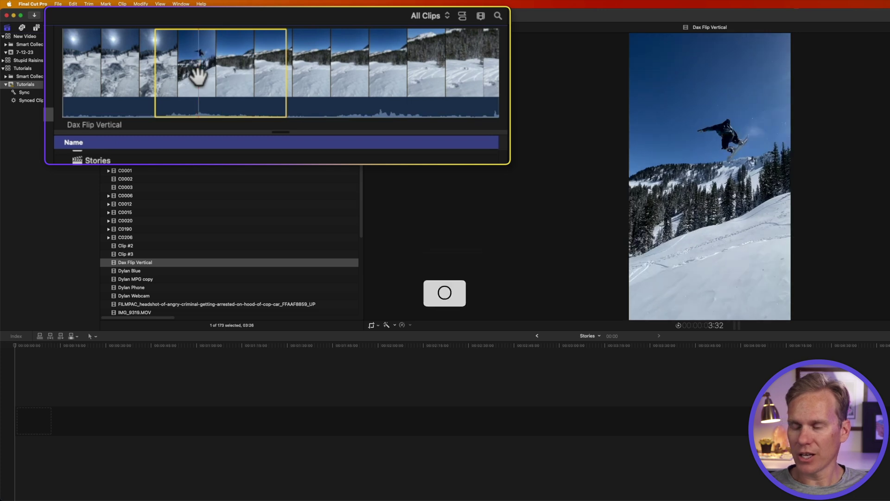
drag(197, 74, 266, 378)
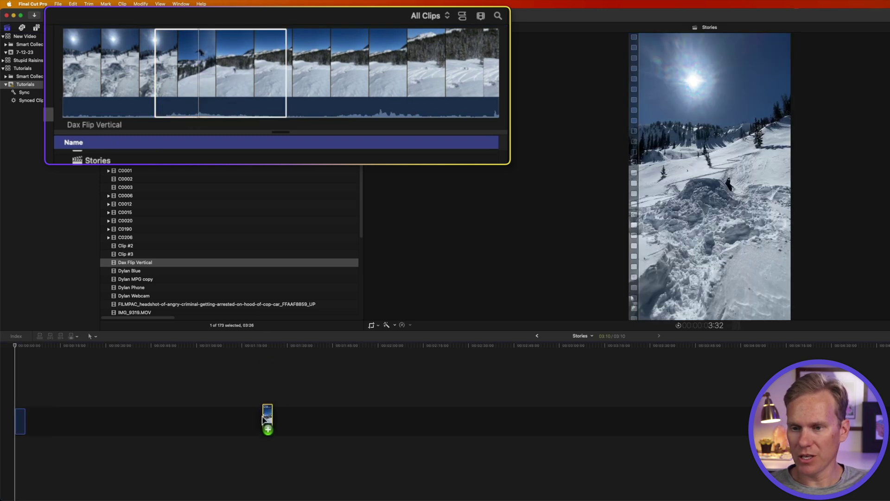
drag(263, 419, 264, 425)
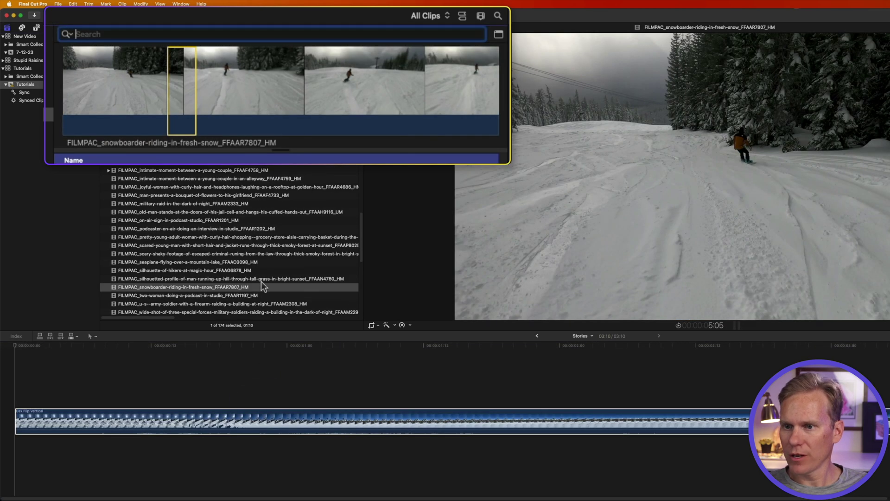
Step: Mark a range of the snowboarder-in-fresh-snow clip and append it to the timeline end
click(263, 284)
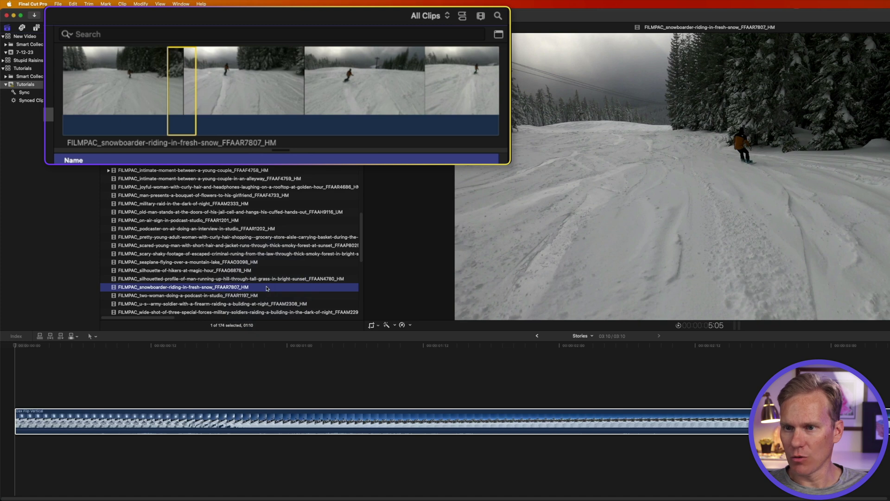
drag(196, 93, 272, 93)
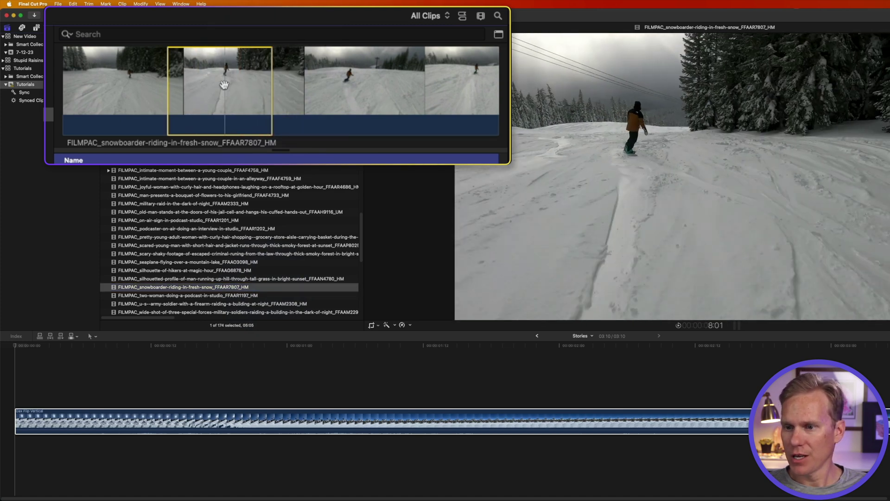
key(e)
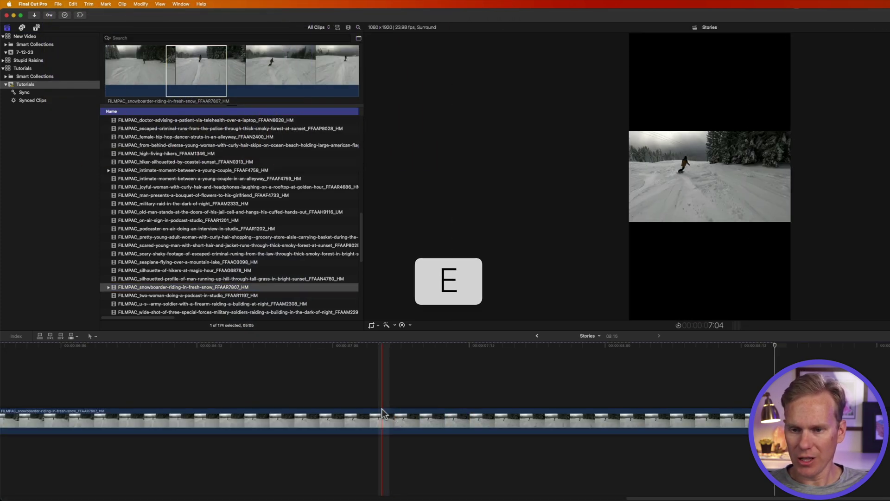
scroll(389, 412, down, 5)
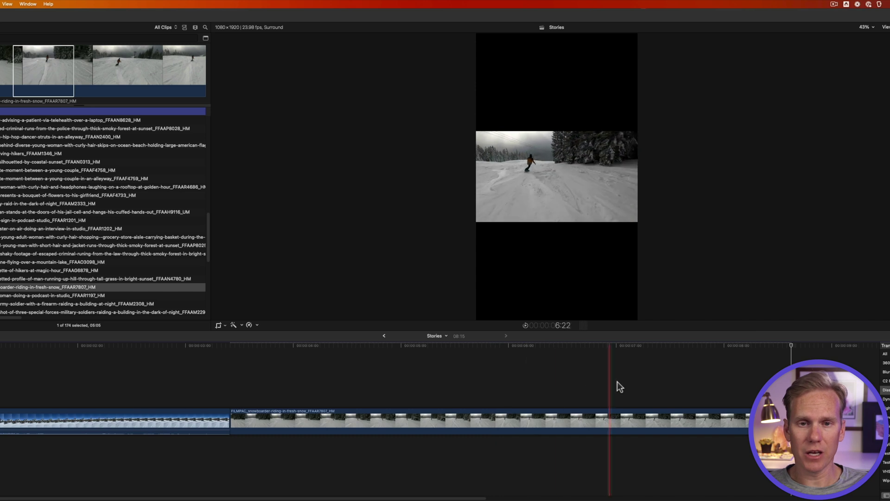
click(513, 395)
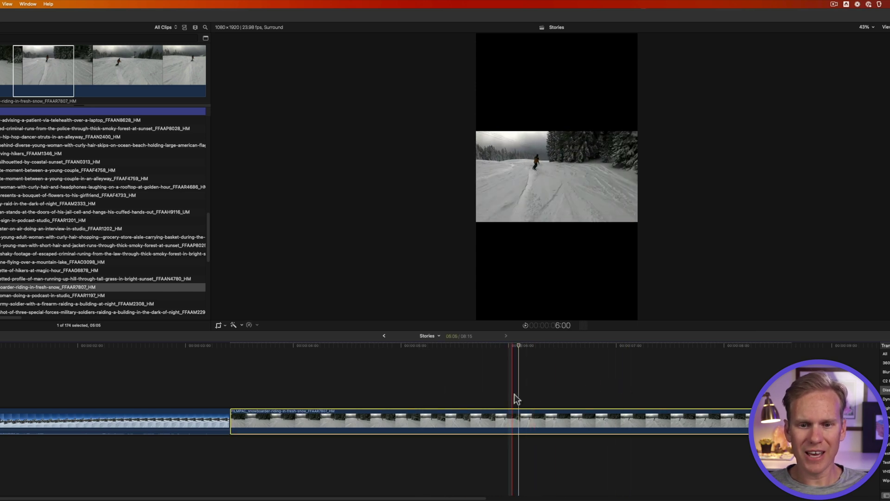
Step: Scale the snowboarder clip to about 344%, then reposition and rescale it to about 407% with Transform handles
click(522, 422)
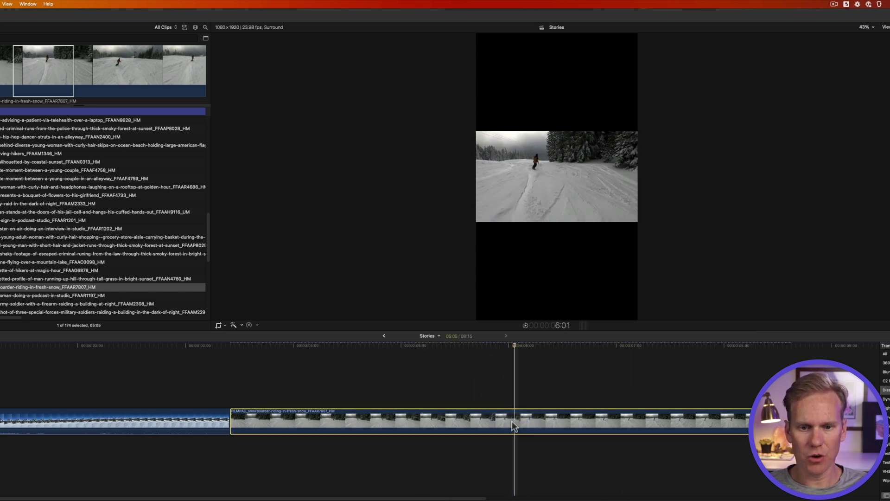
key(super+4)
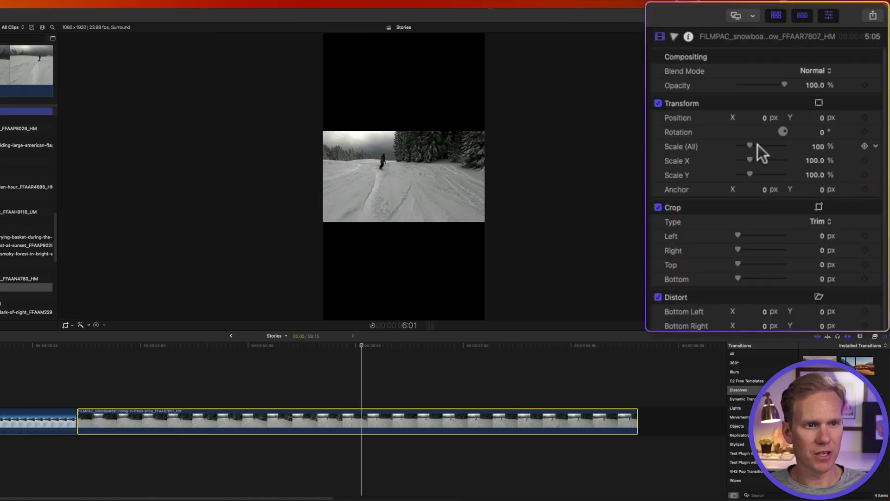
drag(751, 145, 714, 193)
right_click(371, 204)
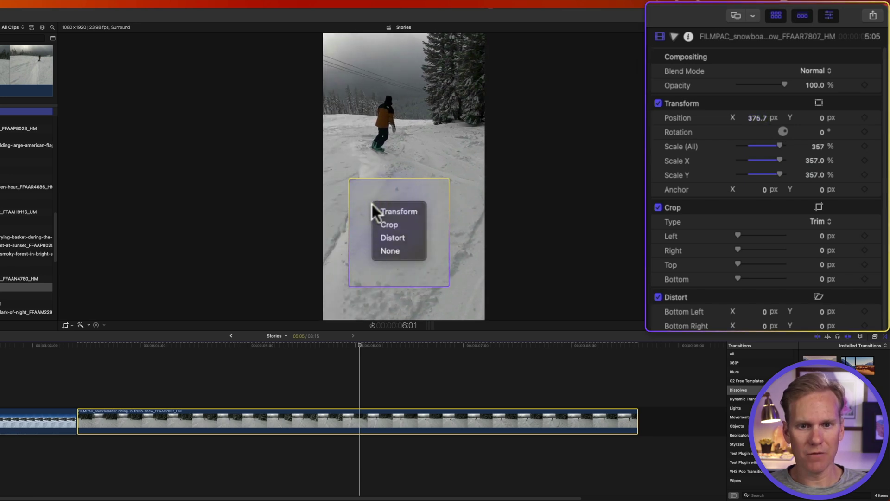
click(409, 211)
drag(452, 195, 401, 234)
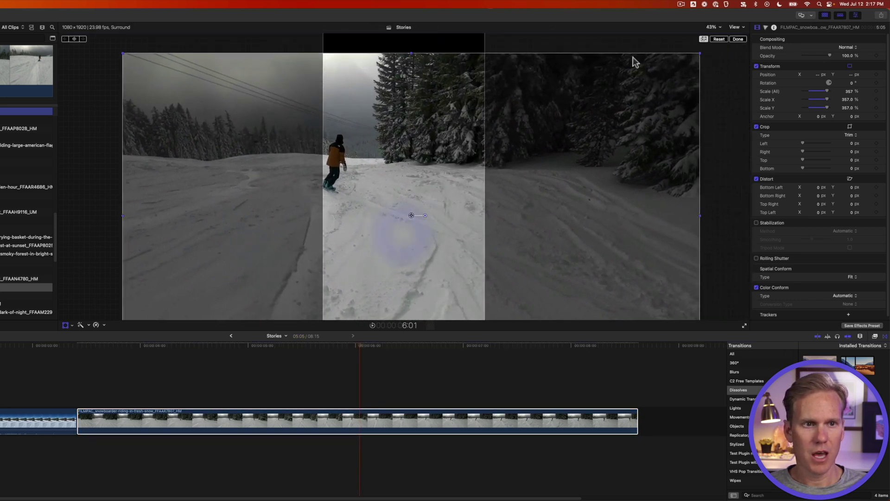
drag(701, 54, 506, 148)
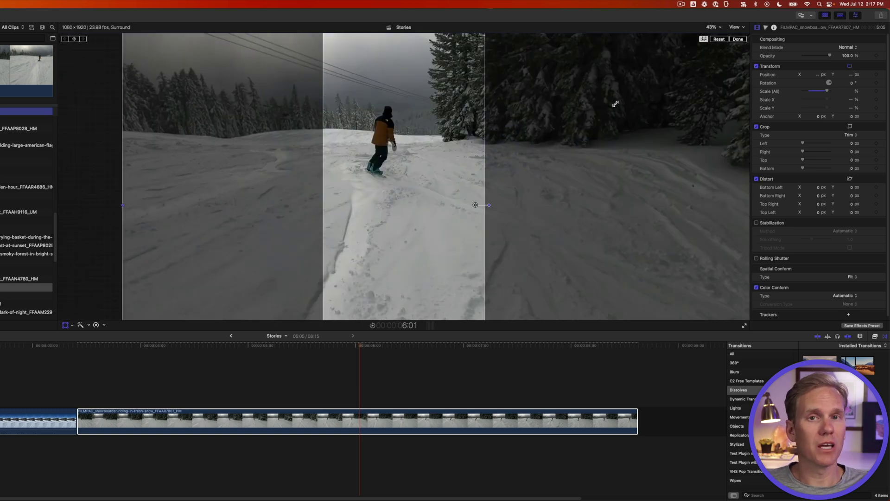
Step: Reset the snowboarder clip, set it to Fill, and offset Position X by +135 to 404 px
click(718, 39)
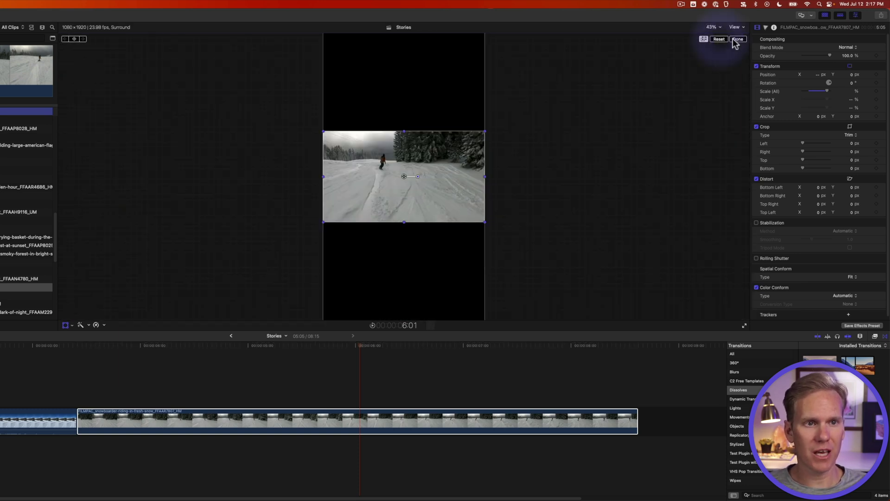
scroll(776, 108, down, 1)
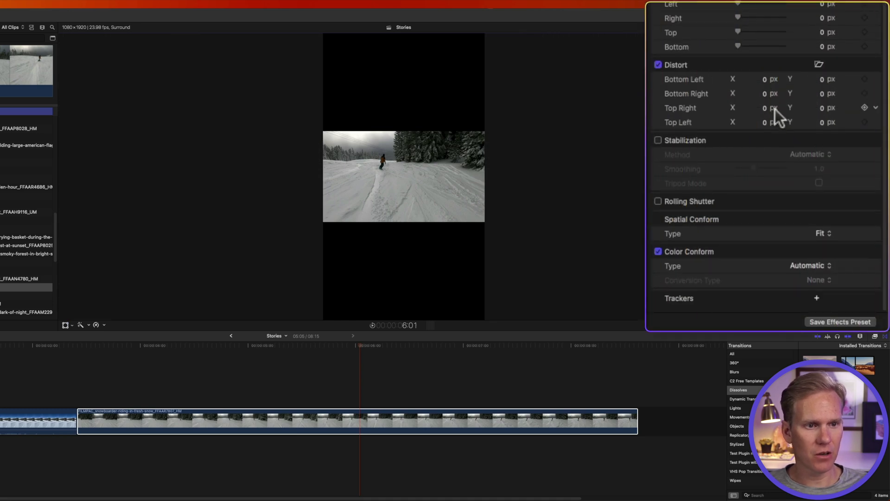
click(822, 233)
click(827, 248)
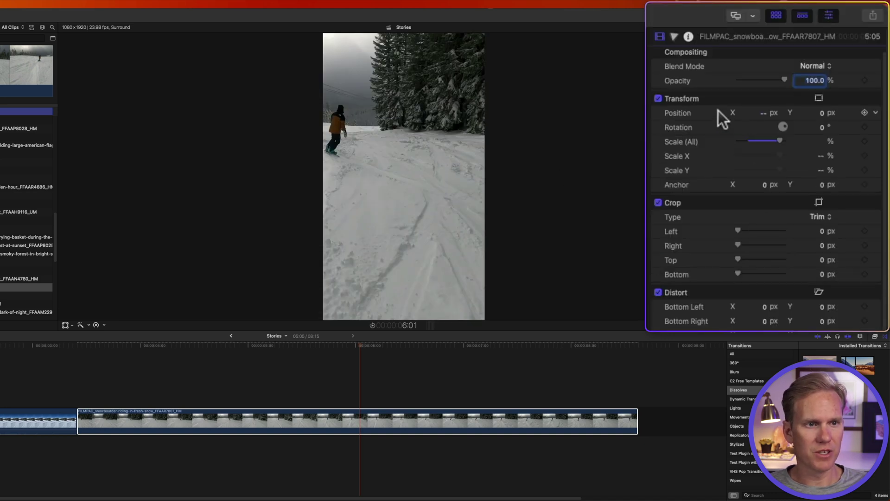
click(761, 113)
text(+135)
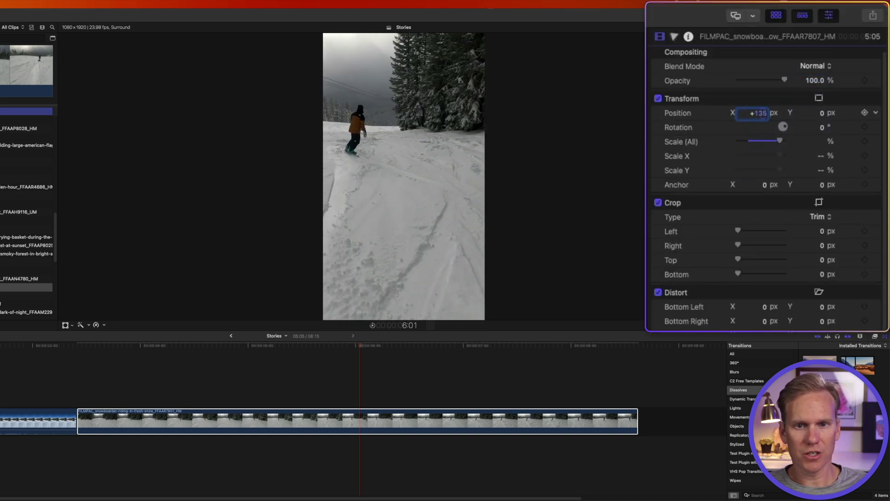
key(Return)
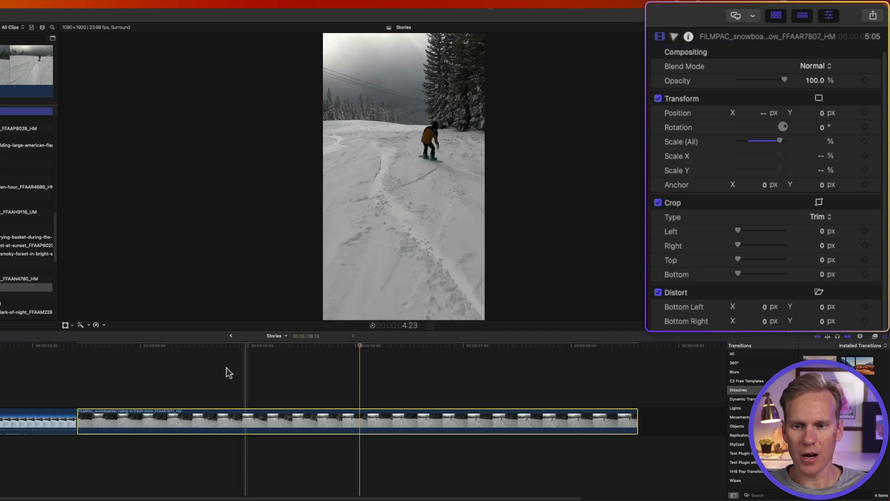
Step: Play back the reframed snowboarder clip from earlier in the timeline
click(45, 371)
key(space)
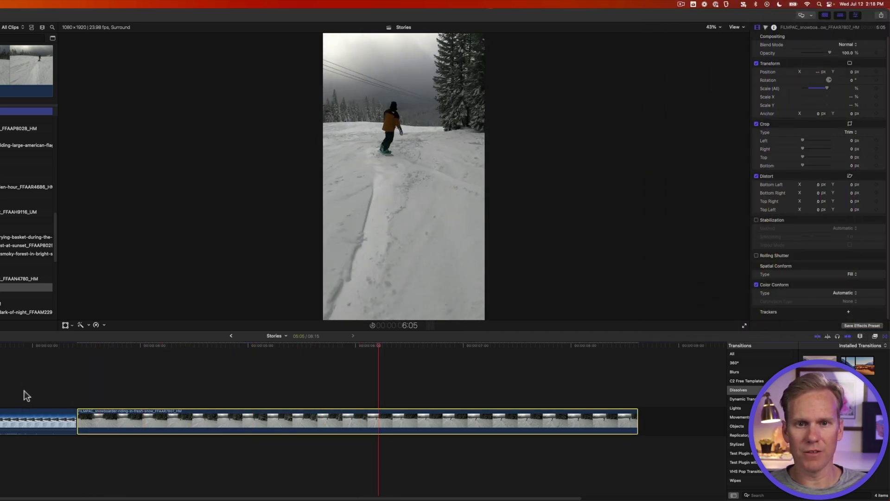
click(413, 422)
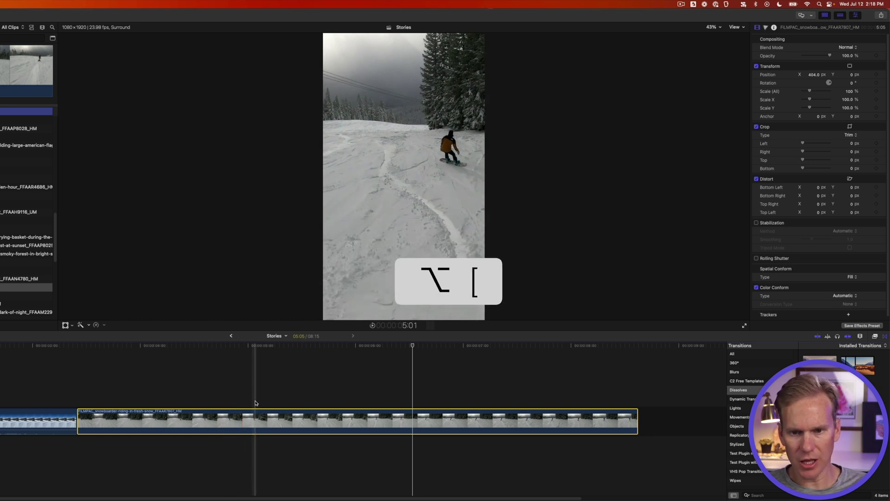
Step: Trim the snowboarder clip to 5:18, move Dax Flip Vertical after it, and play the edit
key(alt+bracketleft)
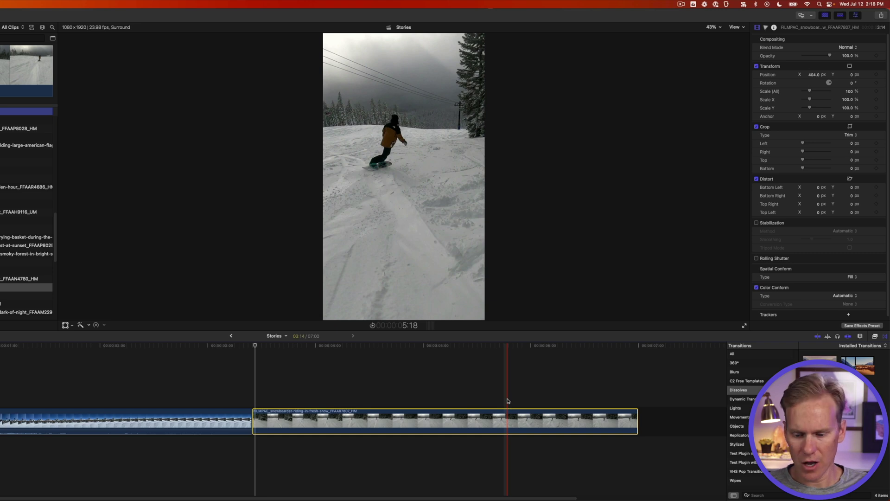
key(alt+bracketright)
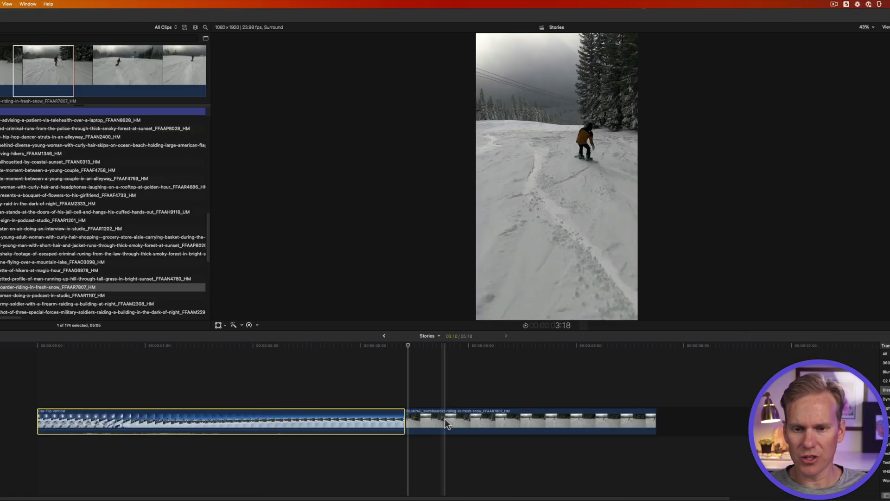
click(189, 422)
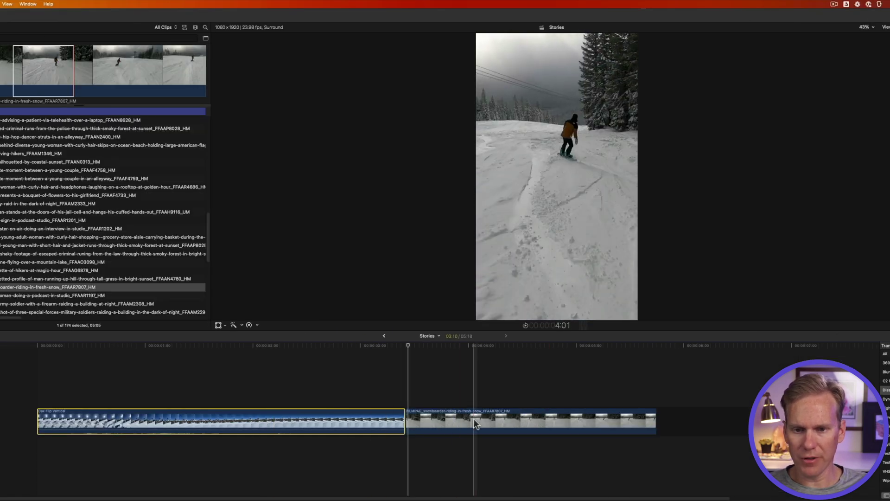
drag(355, 420, 537, 416)
key(space)
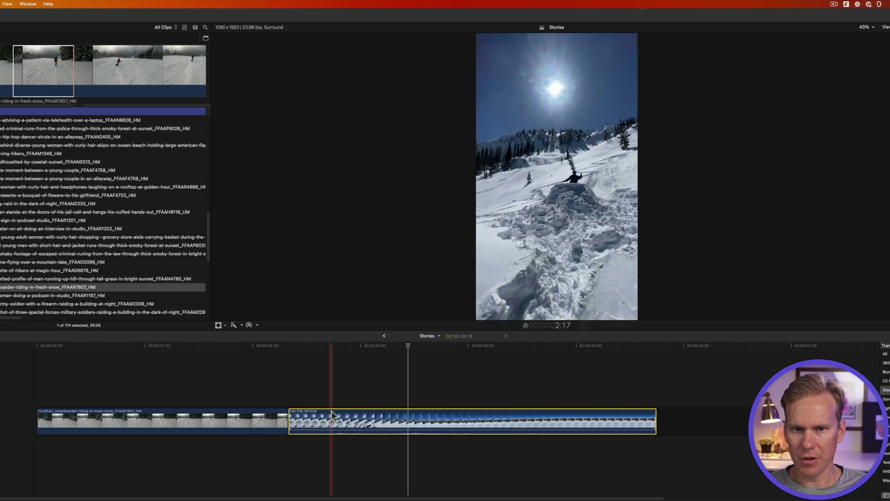
key(space)
key(space)
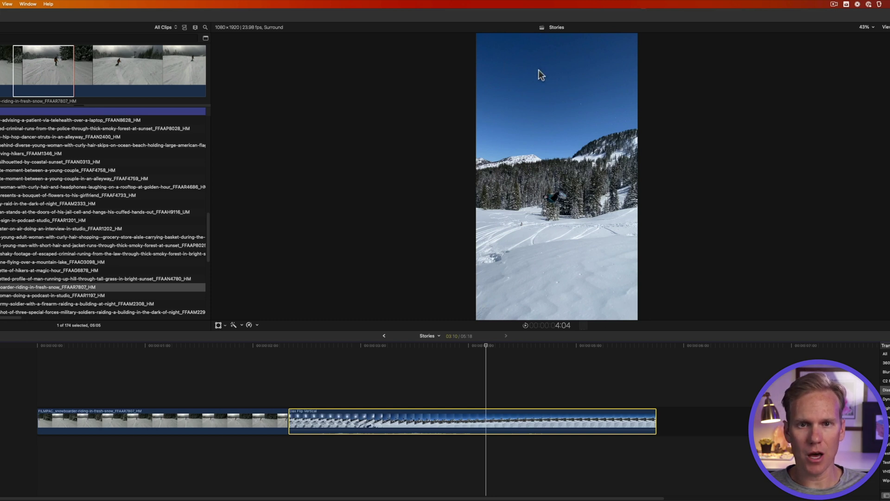
mouse_move(492, 488)
click(309, 485)
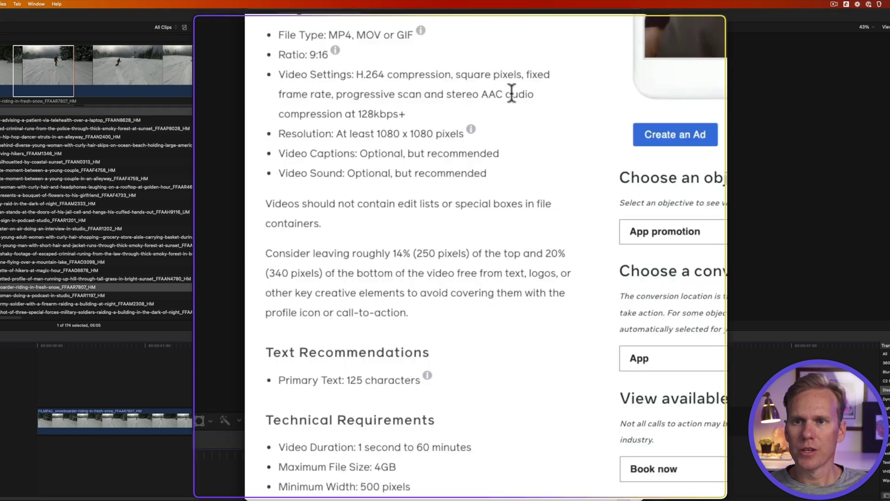
scroll(510, 83, up, 5)
scroll(494, 79, down, 3)
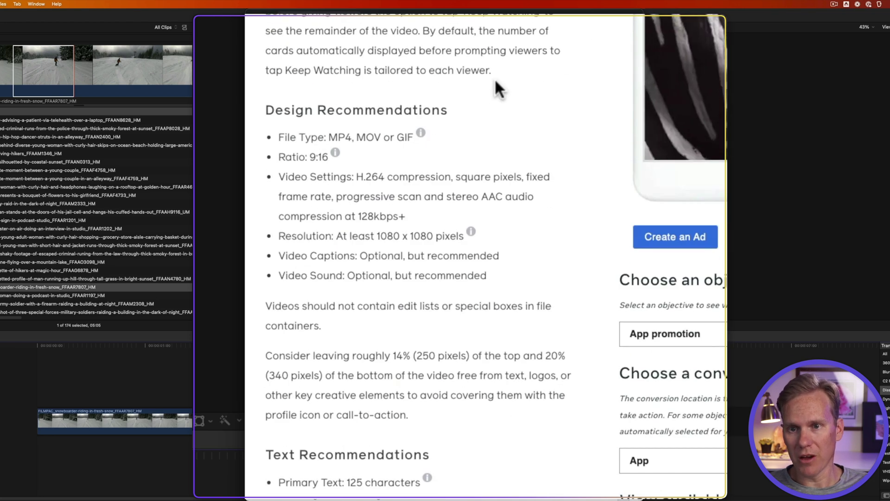
scroll(477, 134, down, 3)
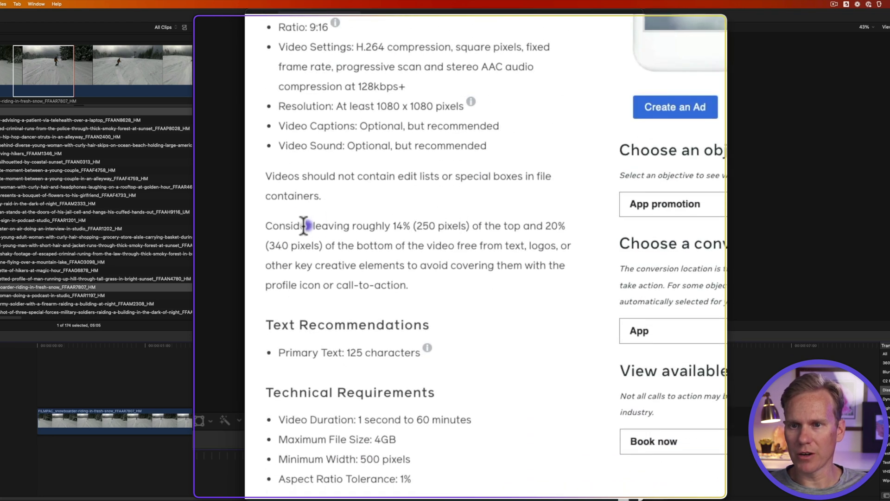
drag(266, 225, 558, 284)
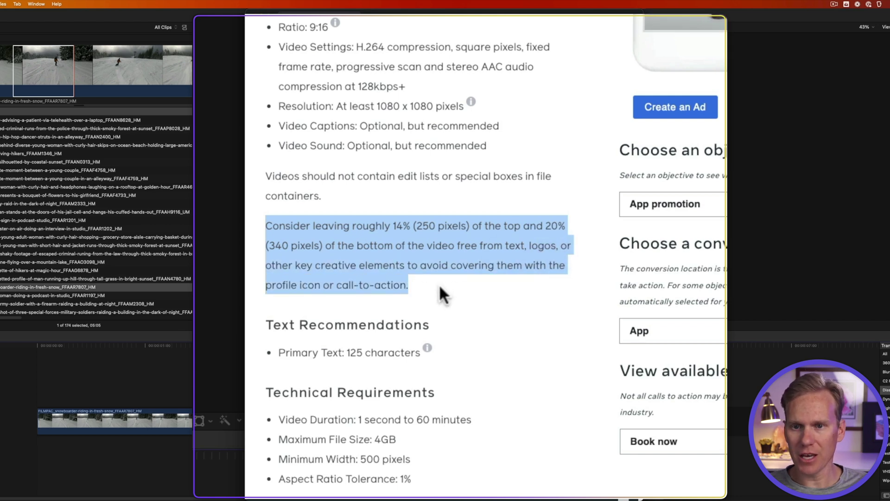
click(417, 288)
drag(261, 285, 408, 287)
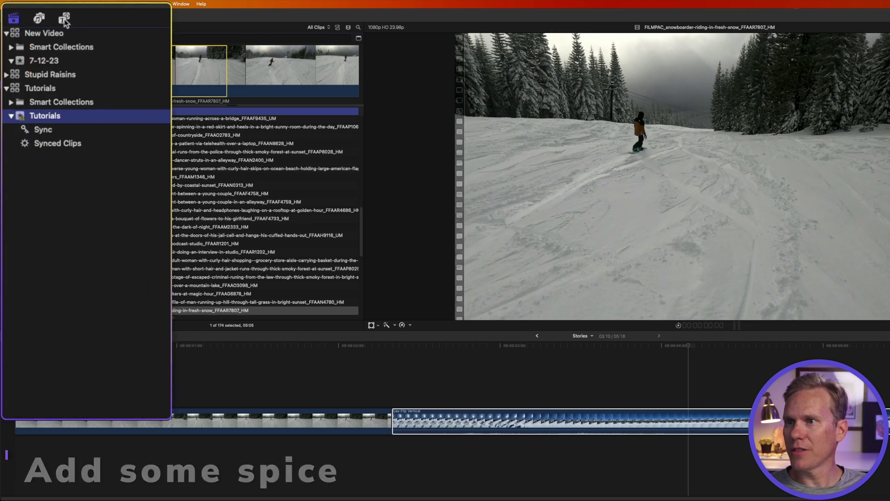
Step: Add the Social 'Lower Third Fun' title above the clip and trim it to 4:09
click(65, 20)
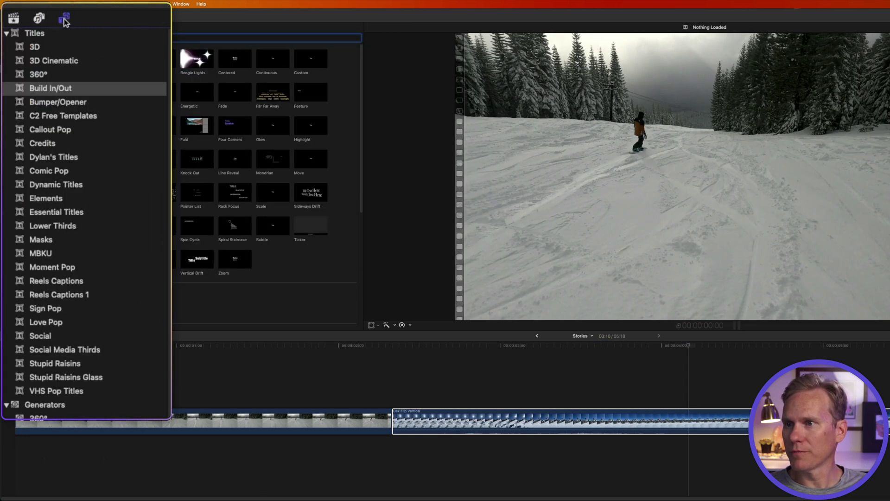
click(76, 334)
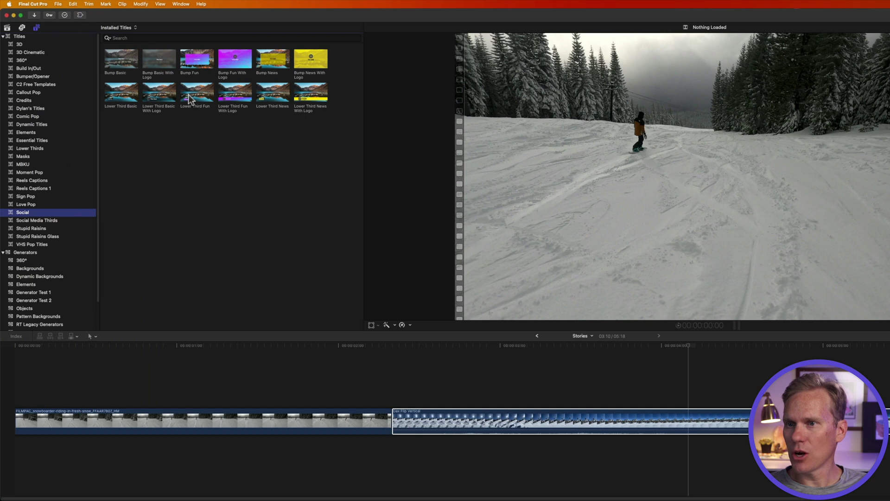
drag(186, 97, 97, 399)
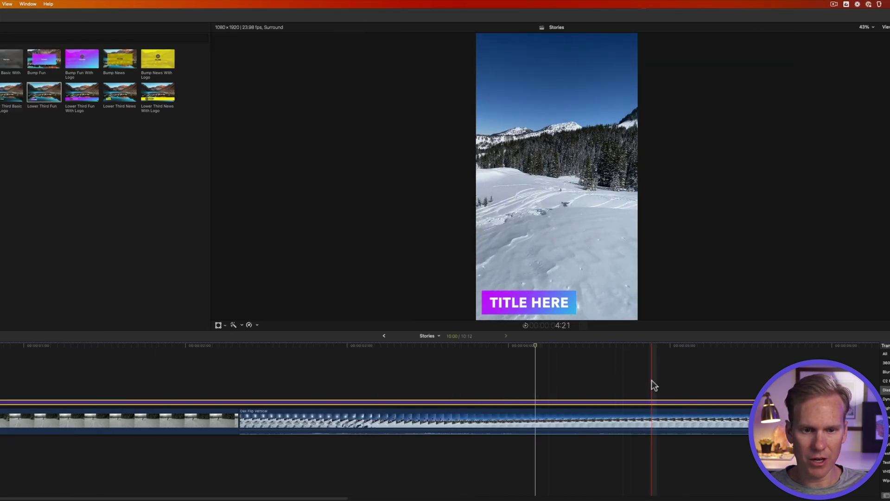
key(alt+bracketright)
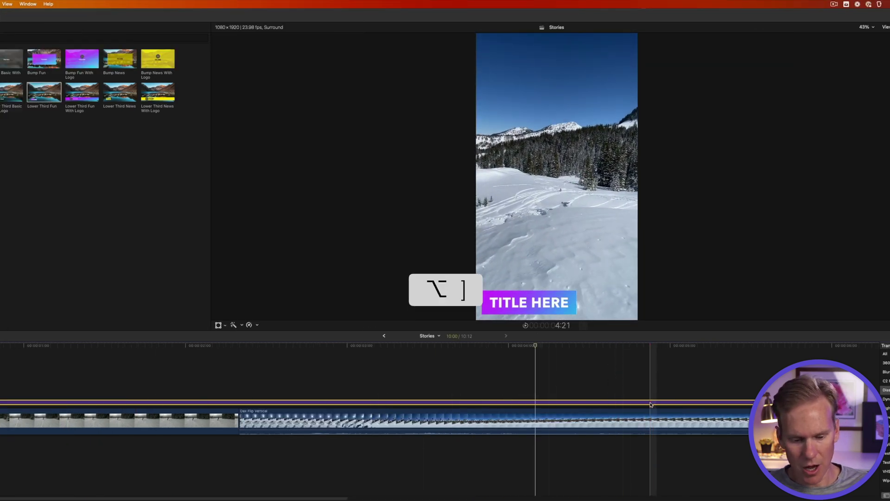
key(/)
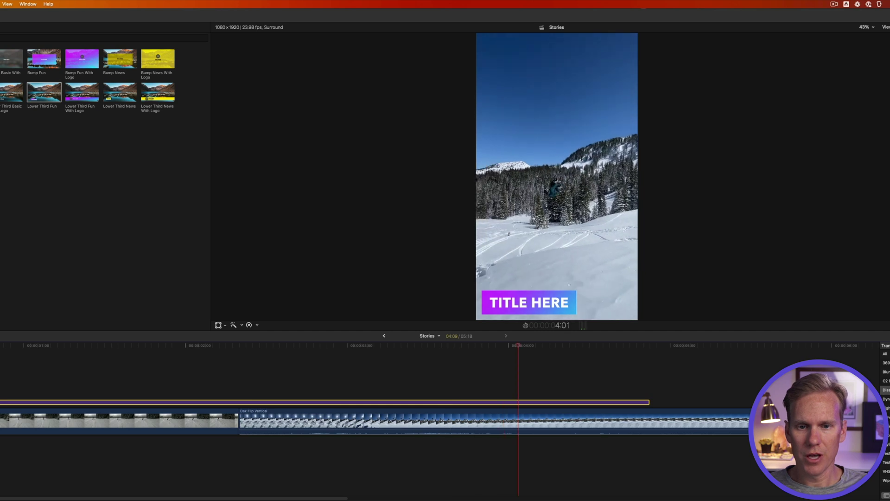
click(242, 372)
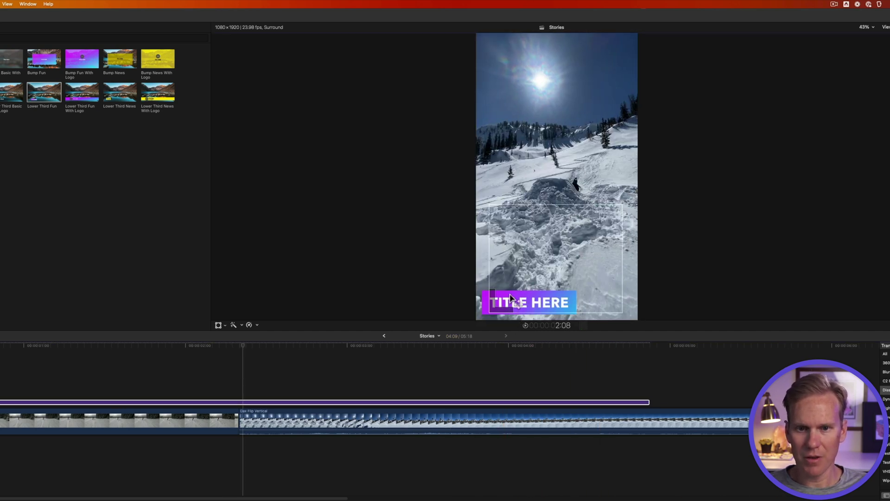
key(space)
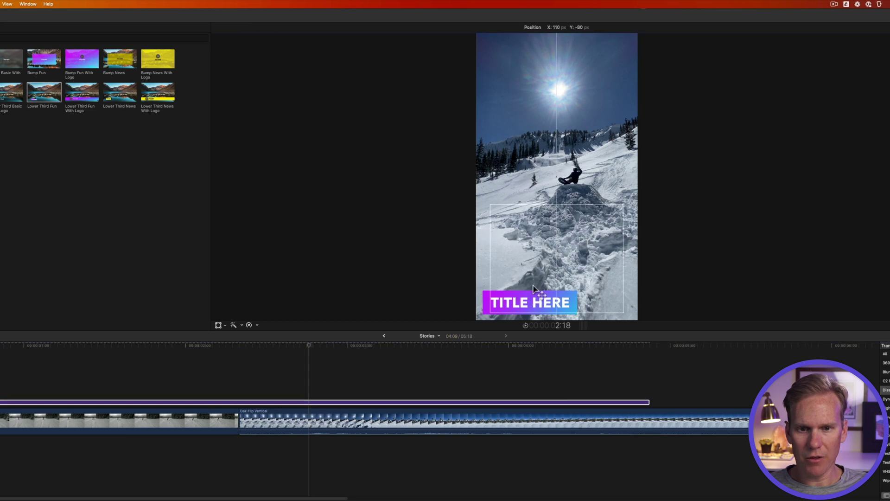
Step: Move the title higher, set its layout to Centered, and change the text to 'SNOW MUCH FUN!'
drag(533, 302, 536, 254)
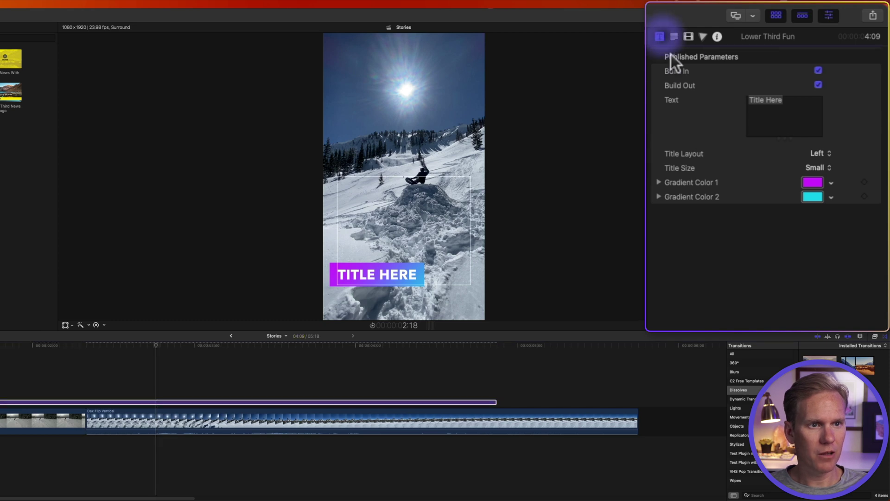
click(833, 153)
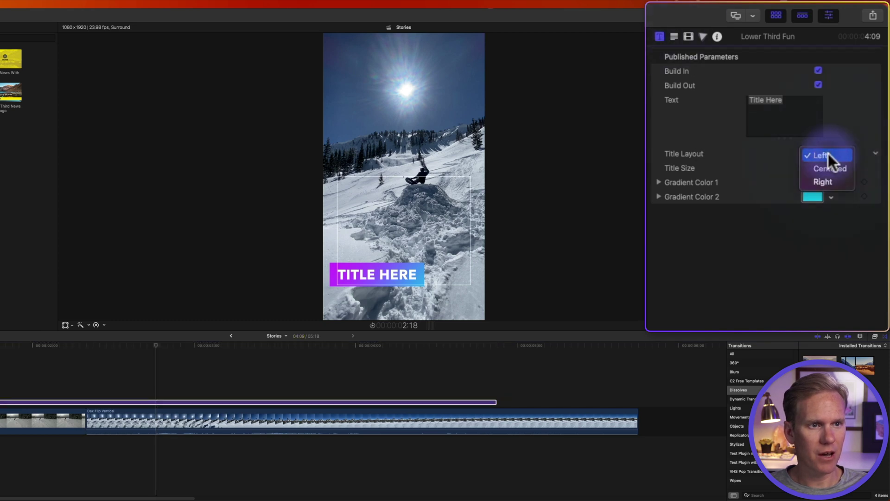
click(828, 169)
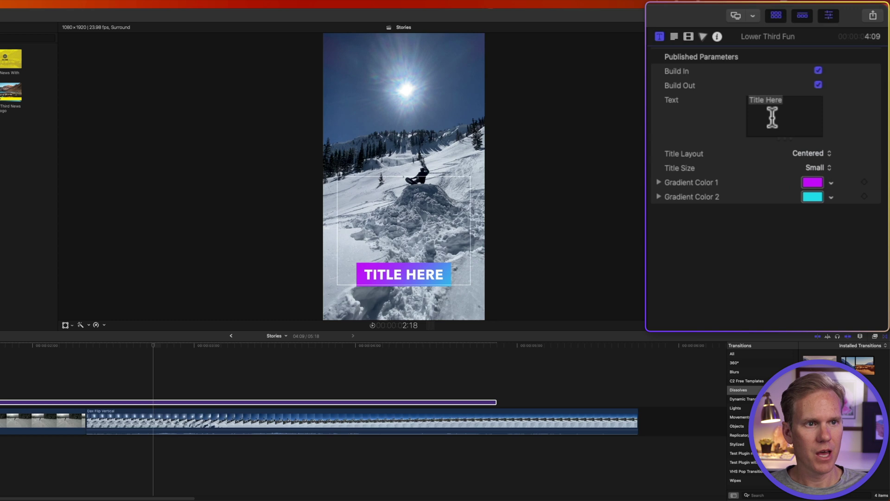
click(791, 102)
key(super+a)
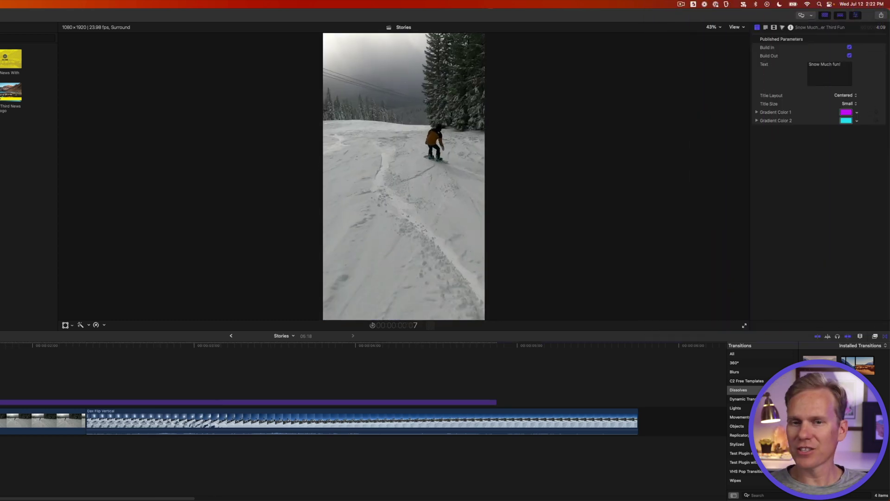
key(space)
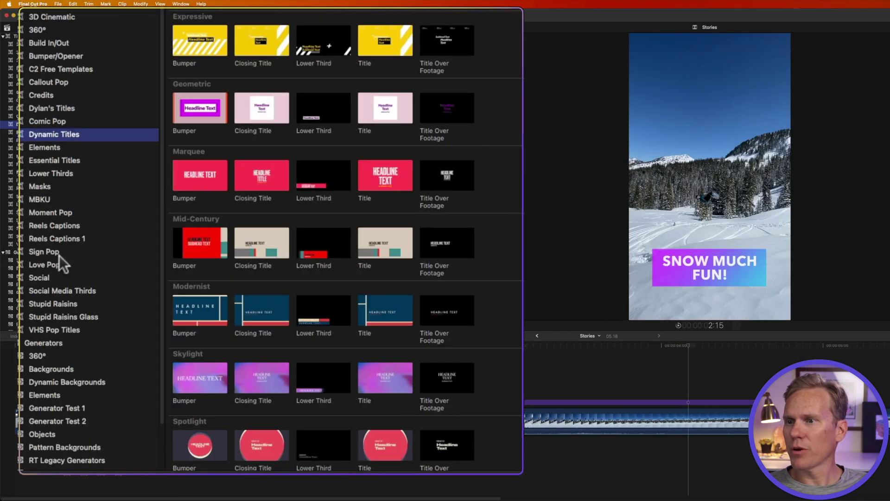
Step: Browse the Social, Lower Thirds, Essential, Dynamic and Moment Pop titles, then add Paint 5
click(53, 277)
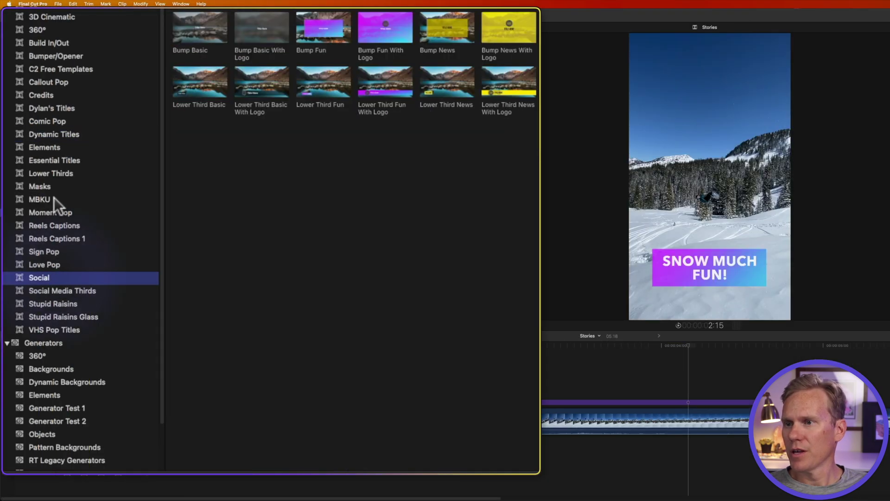
click(51, 171)
click(52, 158)
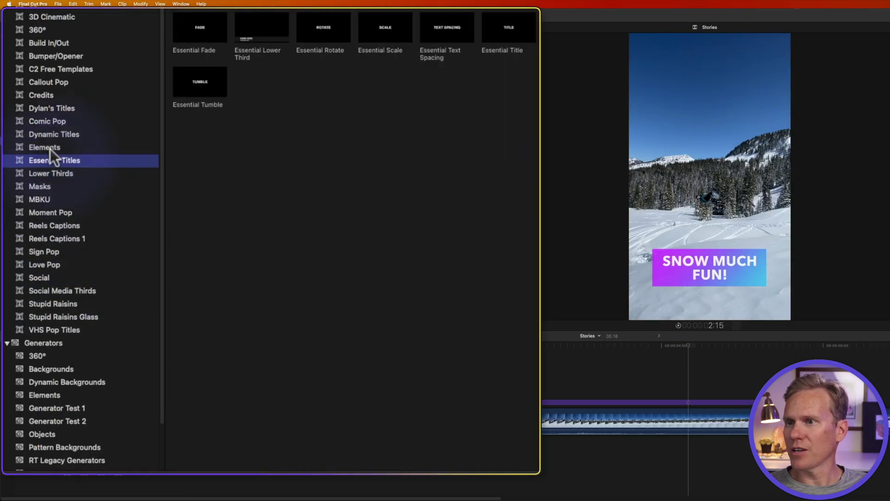
click(50, 135)
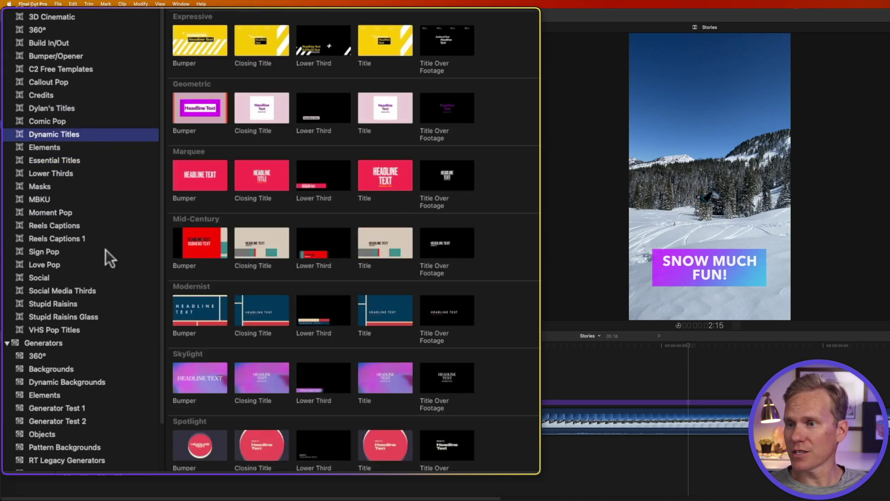
click(58, 213)
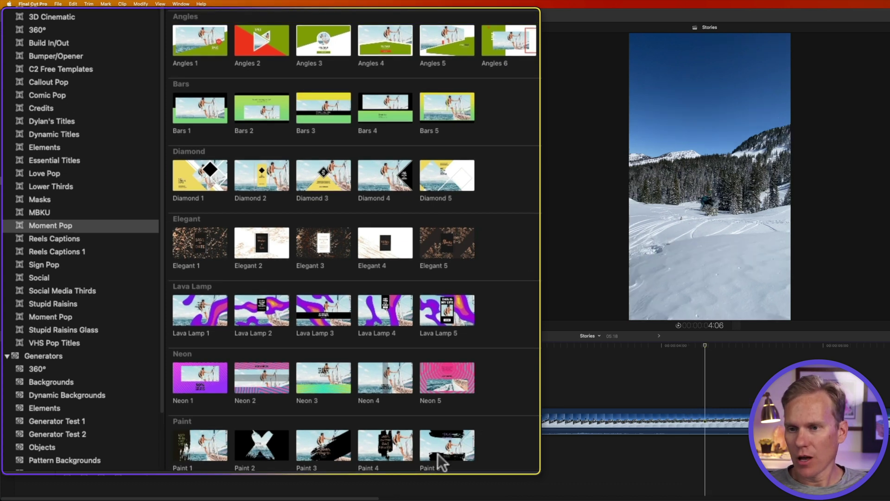
mouse_move(438, 453)
mouse_down()
mouse_move(485, 347)
mouse_move(192, 378)
mouse_move(6, 410)
mouse_up()
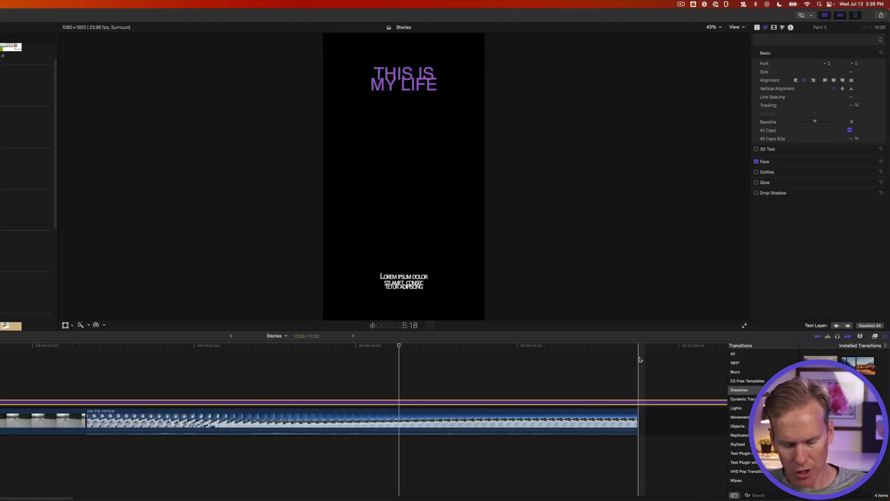
Step: Trim the Paint 5 title's end, set its font to Rock Salt, and retitle it 'Snow much Fun!'
key(alt+bracketright)
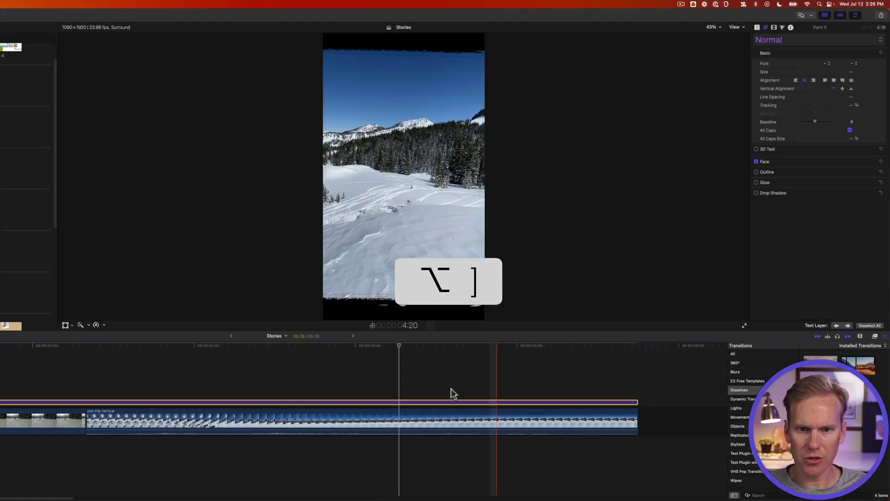
click(368, 390)
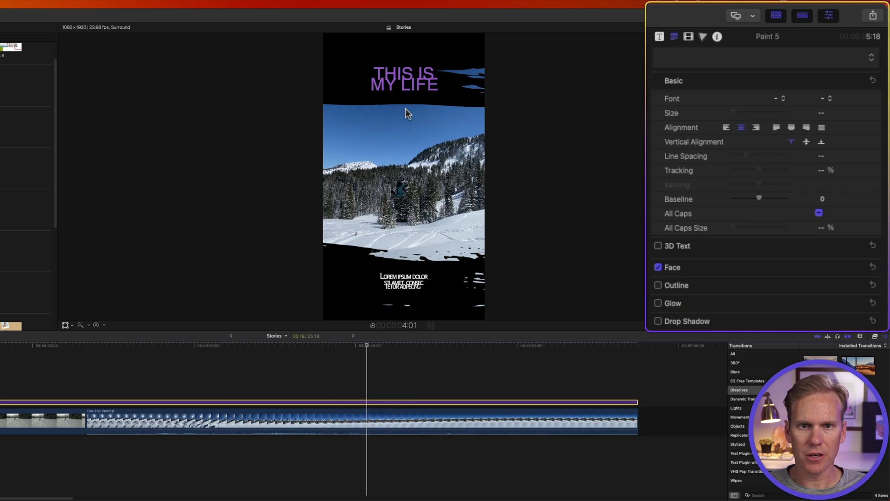
click(778, 98)
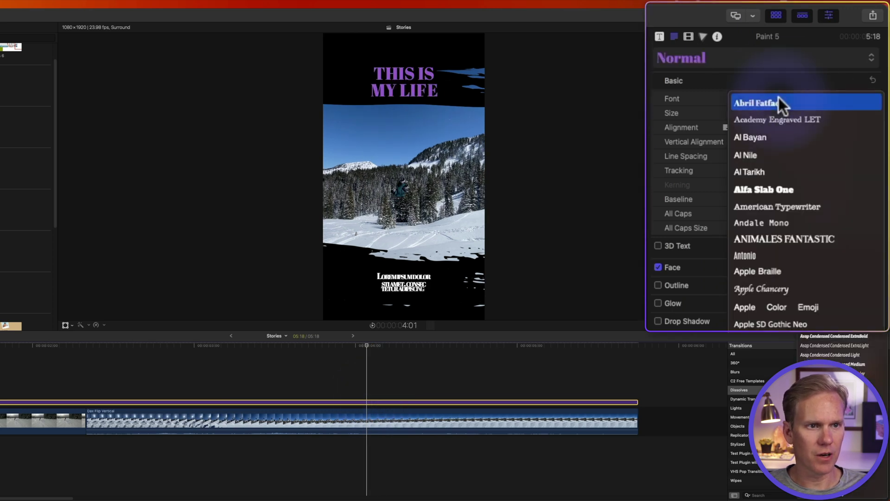
scroll(780, 102, down, 15)
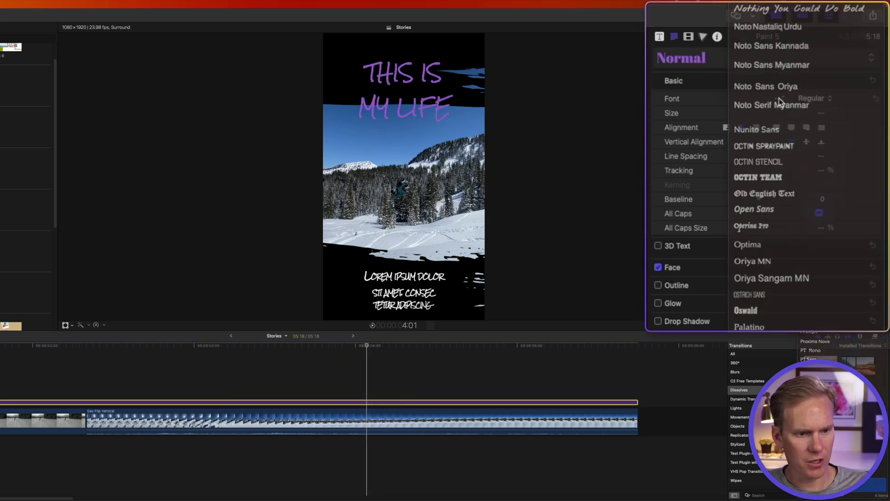
click(751, 100)
double_click(410, 79)
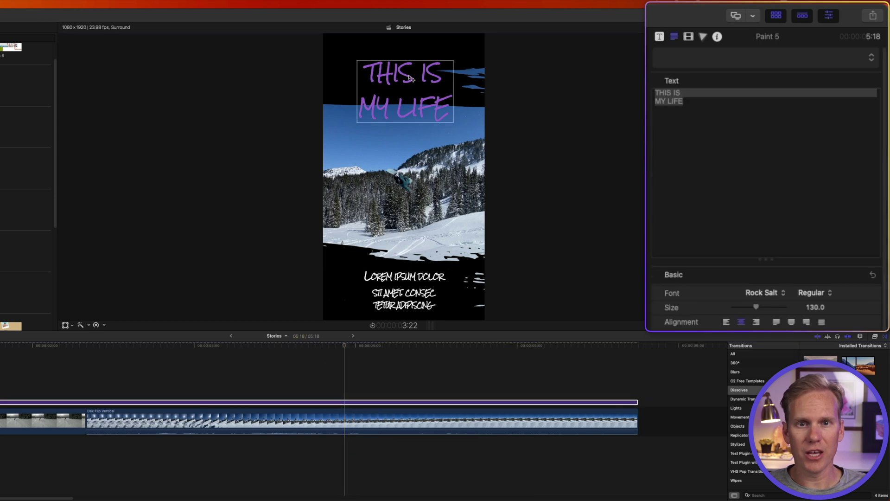
triple_click(692, 102)
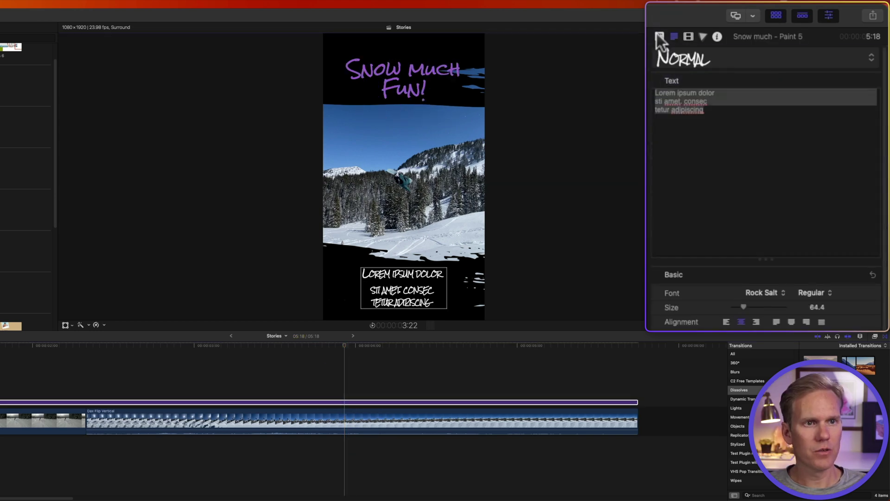
click(660, 36)
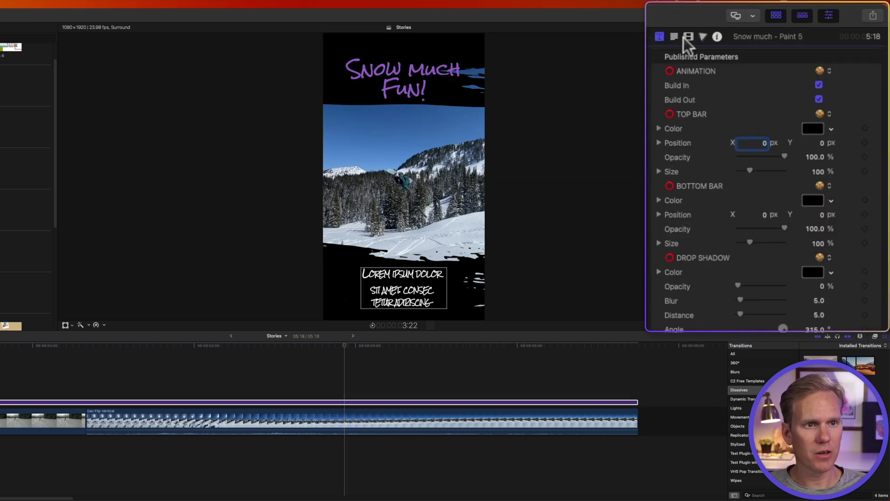
Step: Set both the Top Bar and Bottom Bar colours to purple in the Titles inspector
click(813, 129)
click(813, 198)
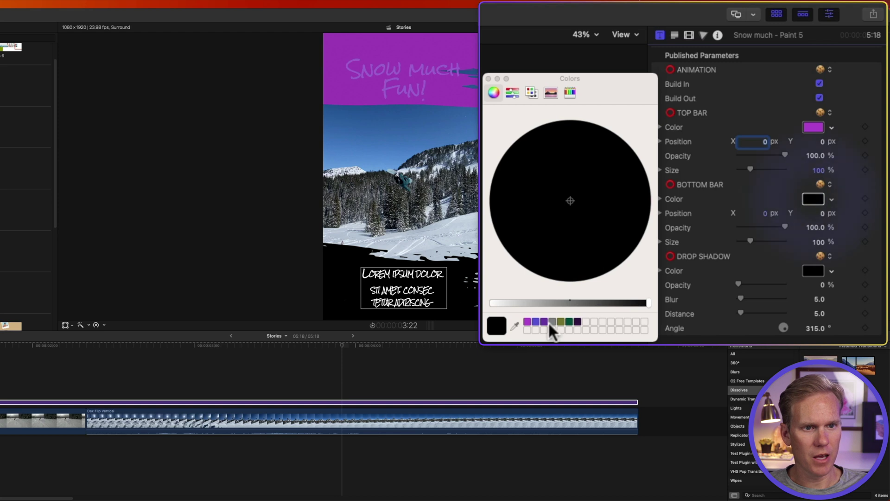
click(544, 321)
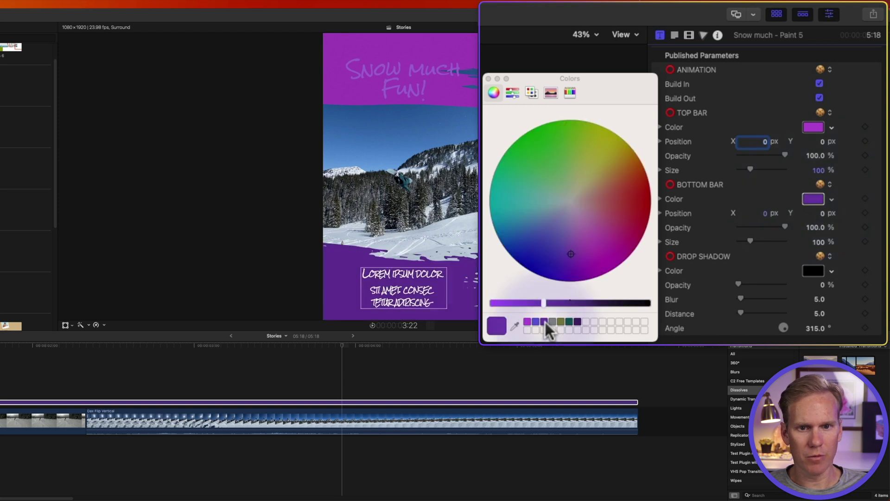
click(488, 78)
Step: Select the 'Snow much Fun!' title text and bring up its Face colour picker
click(404, 88)
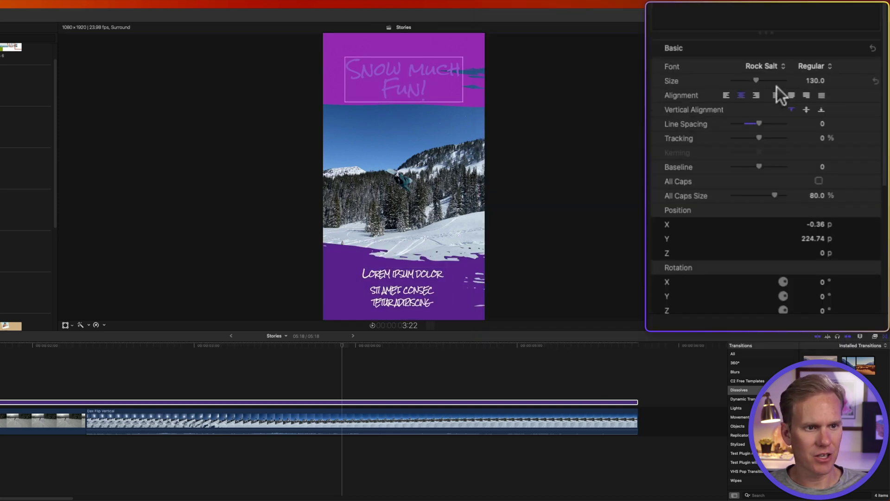
scroll(803, 174, down, 5)
click(855, 252)
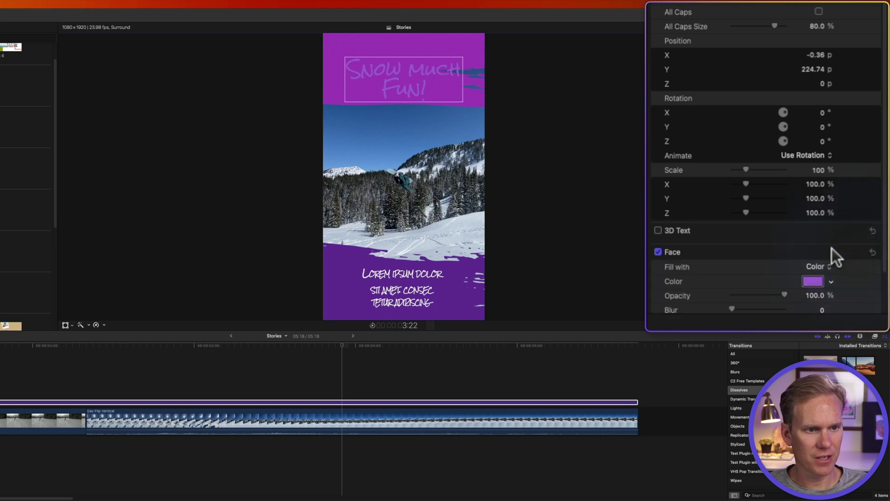
click(811, 280)
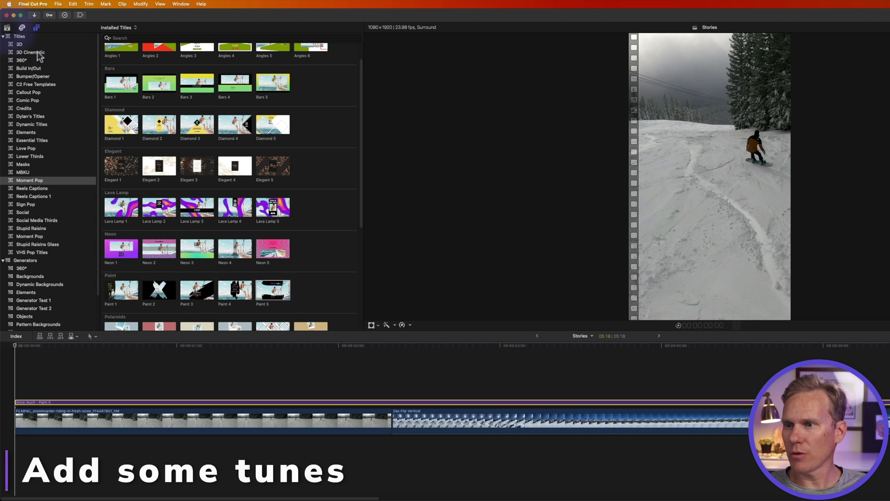
Step: Add the 258_short1_poppin-bottles_0018 track from MP3 audio under the clips at the start
click(7, 28)
scroll(204, 219, down, 10)
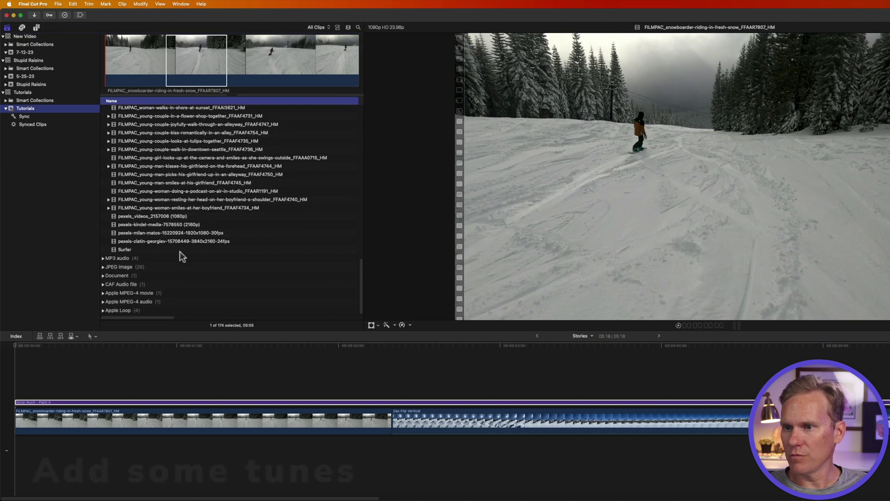
click(103, 258)
click(138, 267)
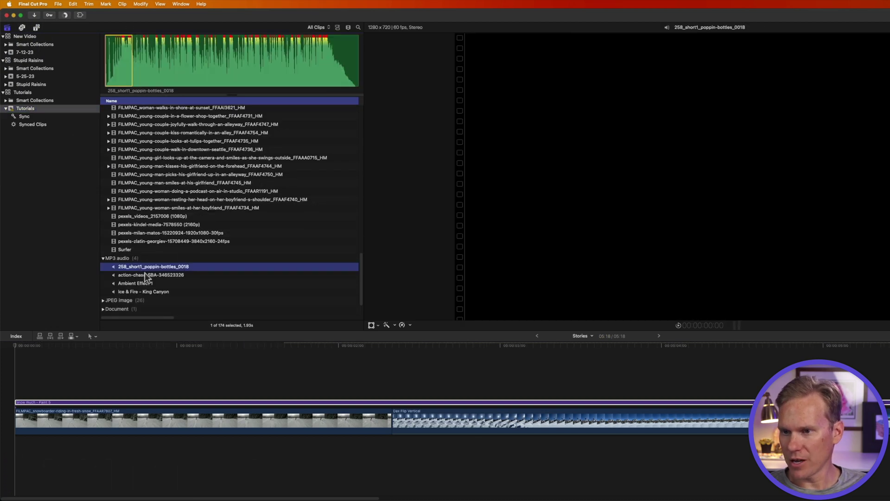
drag(170, 307, 6, 444)
drag(326, 444, 625, 444)
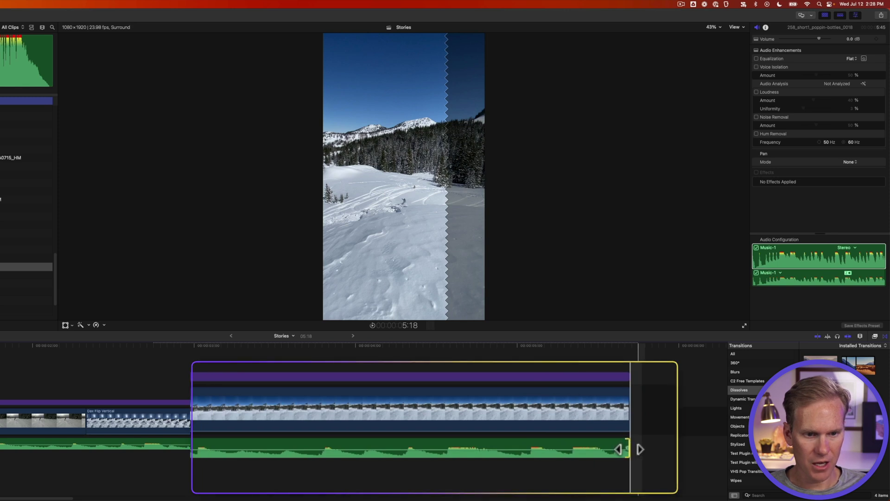
Step: Trim the music to end with the video and lower its volume to -8 dB
drag(626, 448, 330, 440)
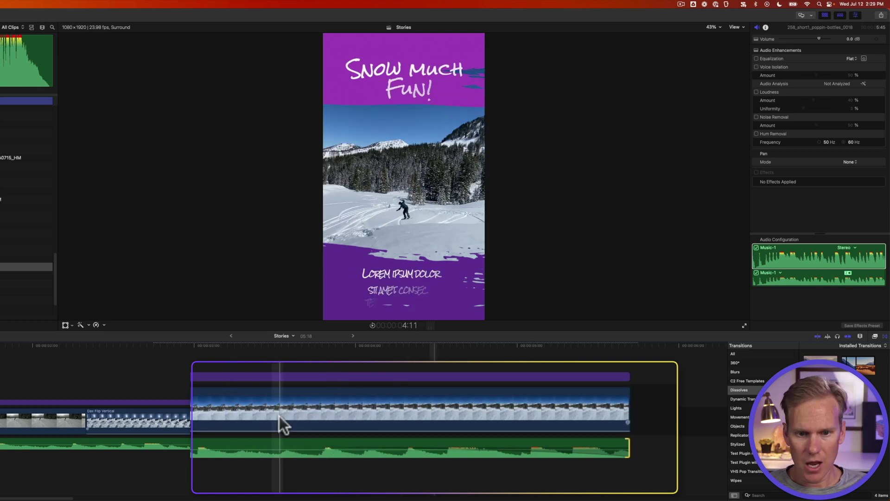
click(274, 438)
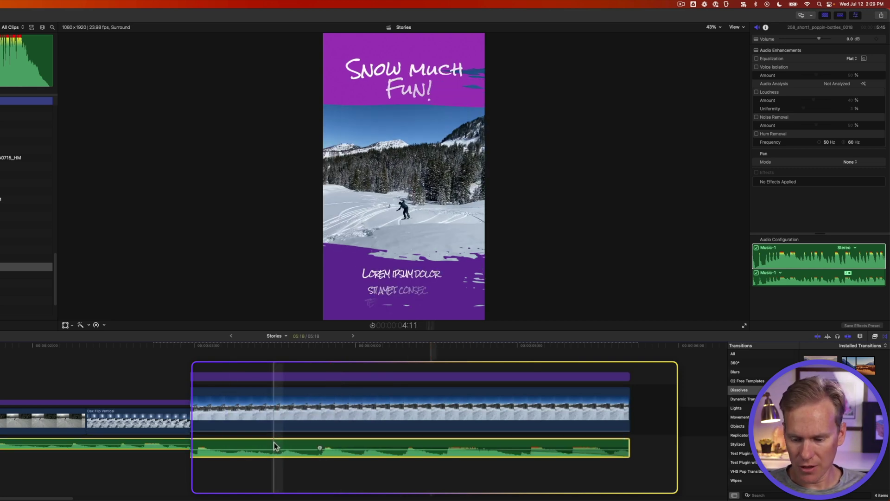
key(ctrl+minus)
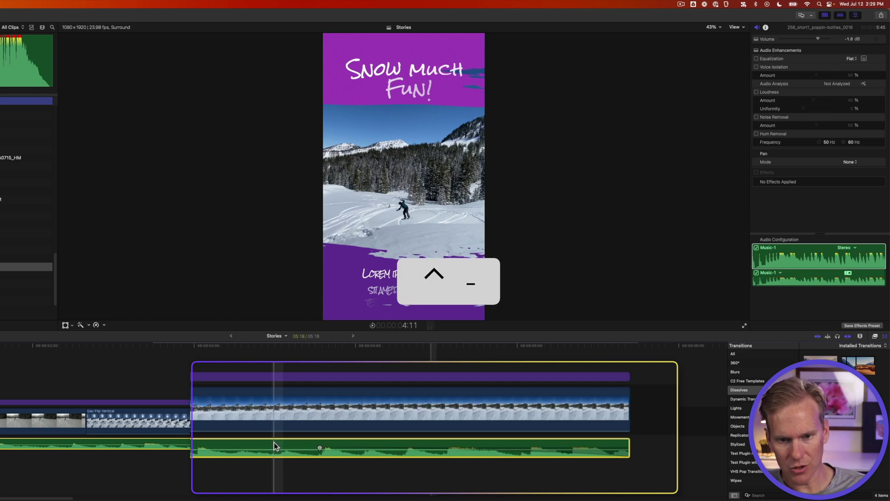
key(ctrl+minus)
key(ctrl+minus)
key(ctrl+minus)
key(ctrl+minus)
key(ctrl+minus)
key(ctrl+minus)
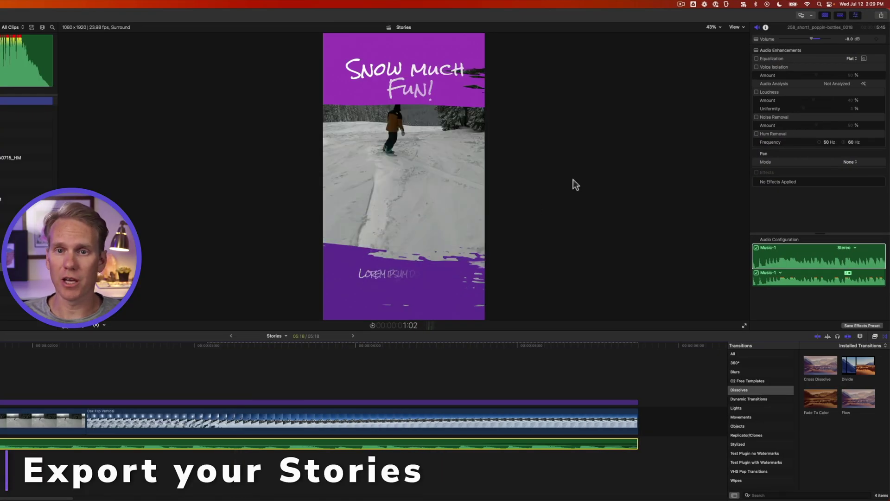
Step: Add a new Export File sharing destination named Stories
click(881, 15)
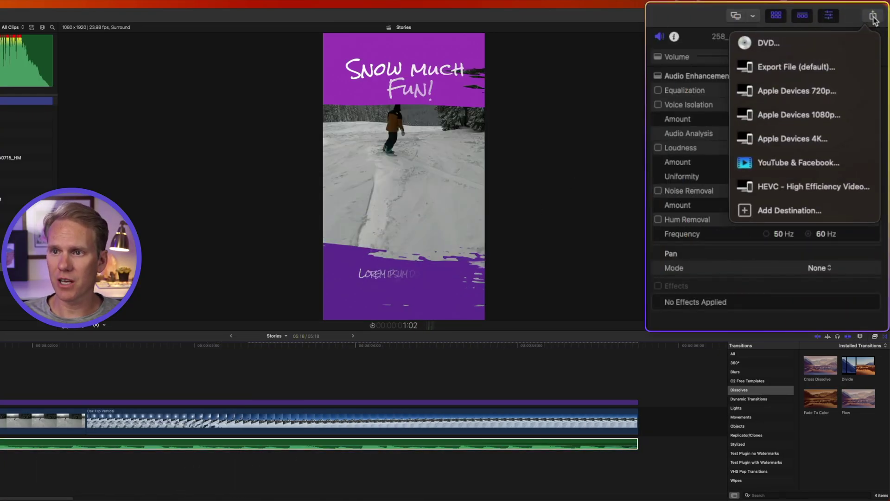
click(771, 211)
drag(400, 258, 276, 313)
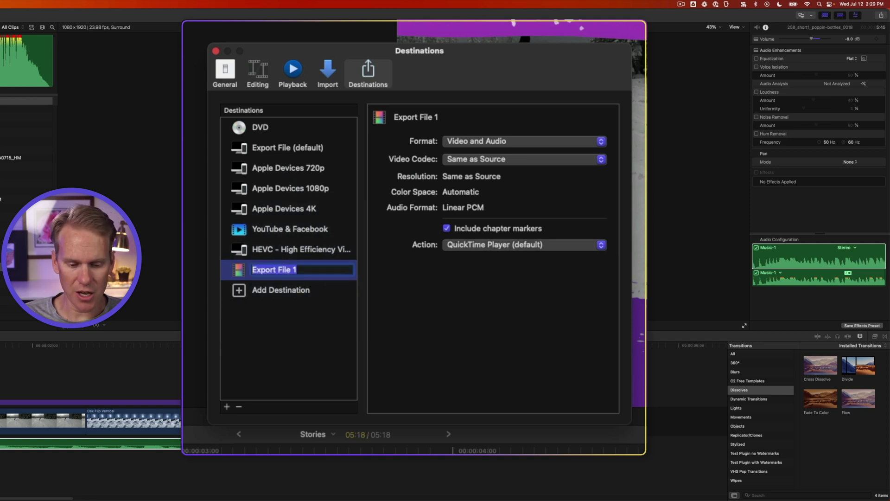
text(Stories)
key(Return)
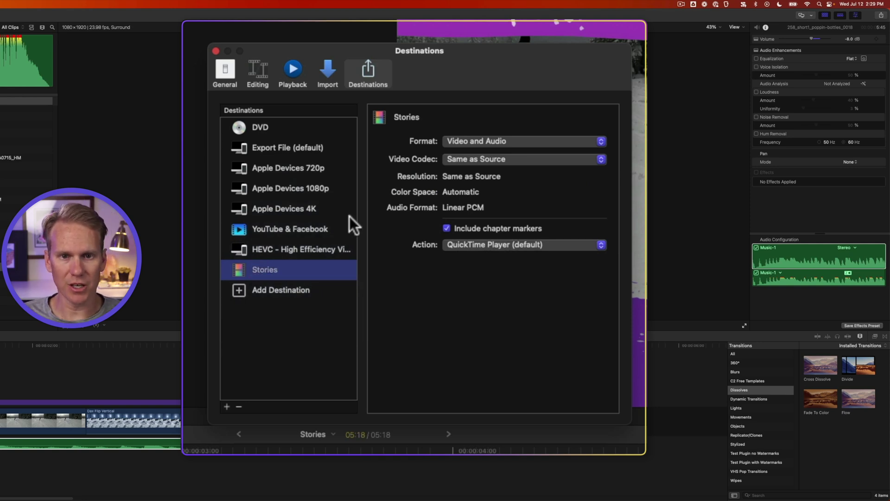
Step: Set the Stories destination to Computer format, H.264 Multi-pass (Better), 4096 x 2160
click(484, 141)
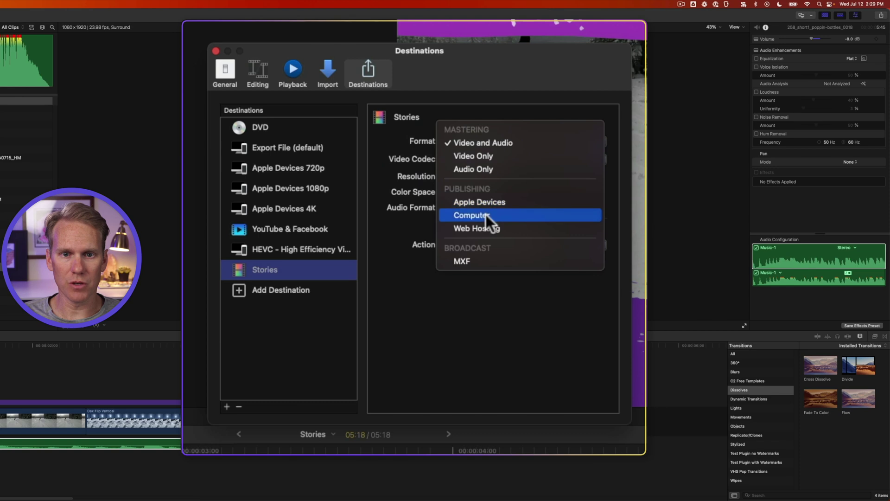
click(486, 215)
click(489, 157)
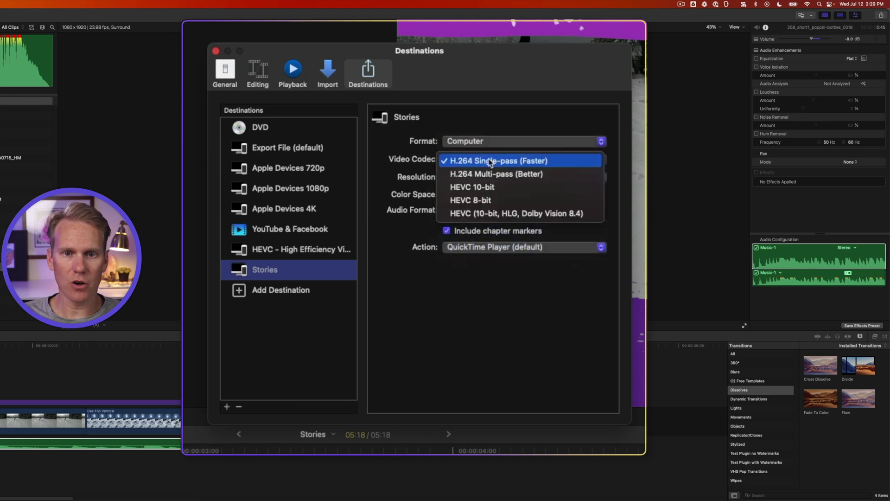
click(573, 176)
click(505, 176)
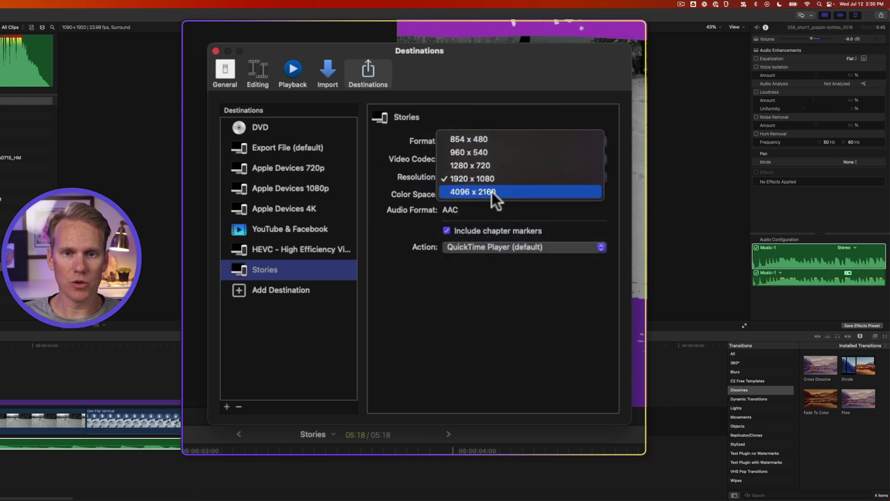
click(492, 191)
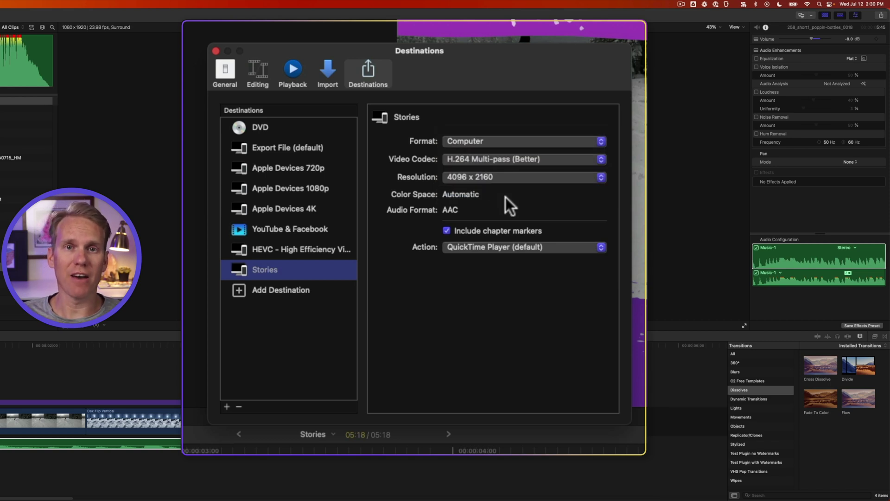
click(505, 197)
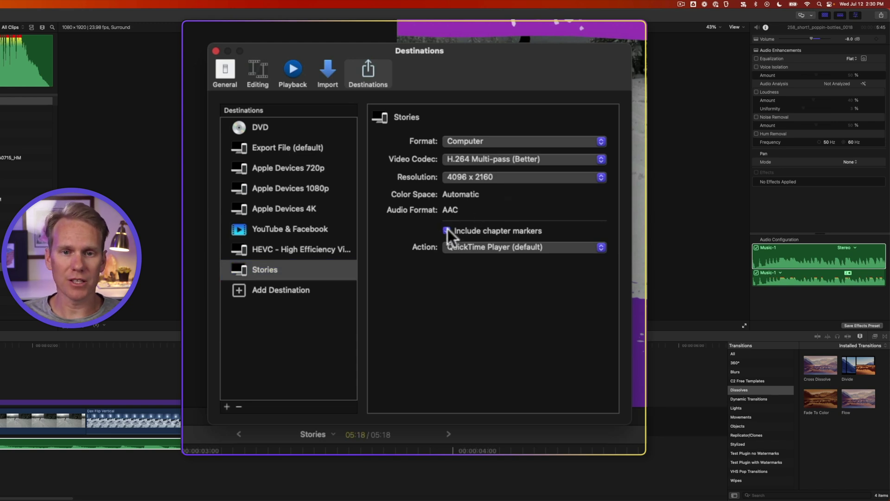
Step: Exclude chapter markers, set the action to Save only, and close the destination settings
click(447, 230)
click(483, 246)
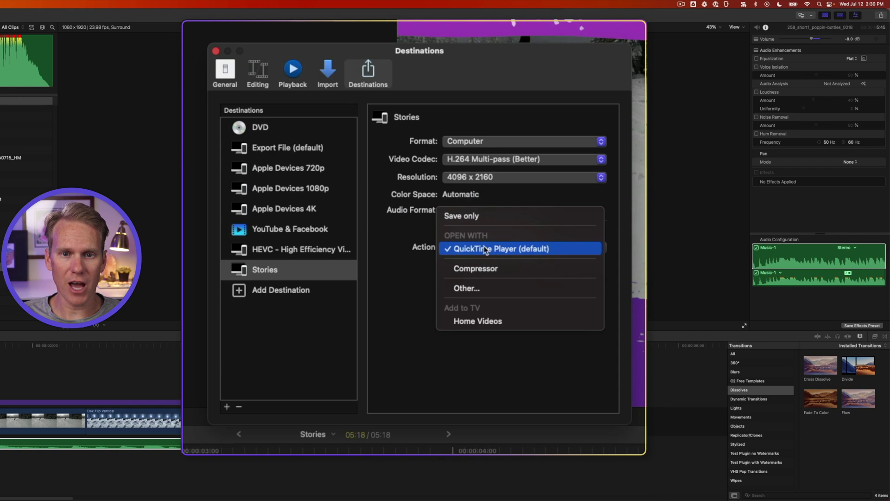
click(474, 218)
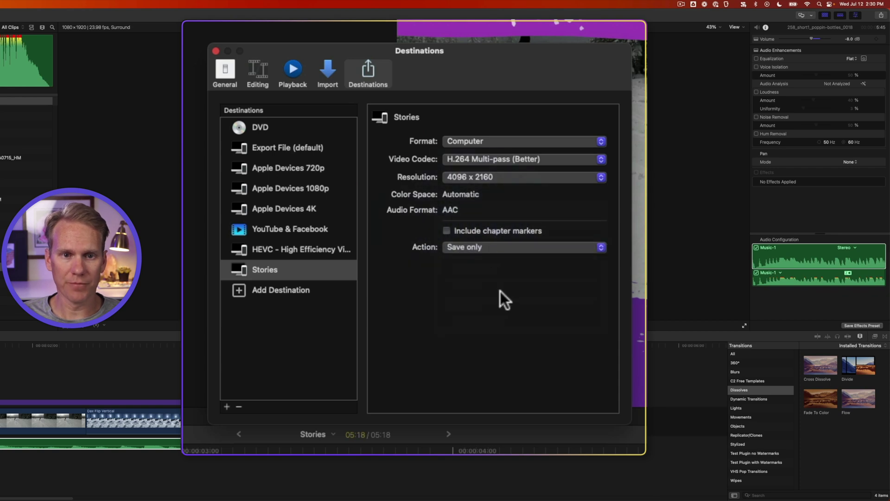
click(215, 50)
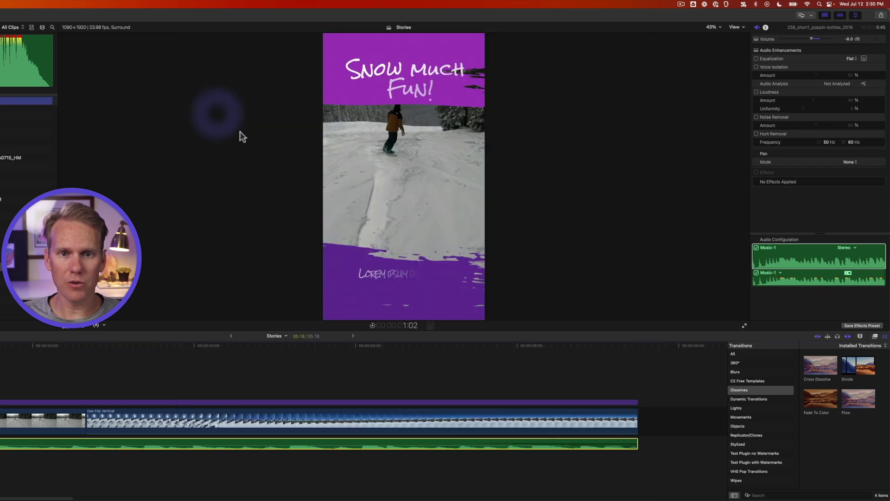
Step: Share the edit via Stories to the Desktop and play the exported 1080x1920 movie
click(873, 15)
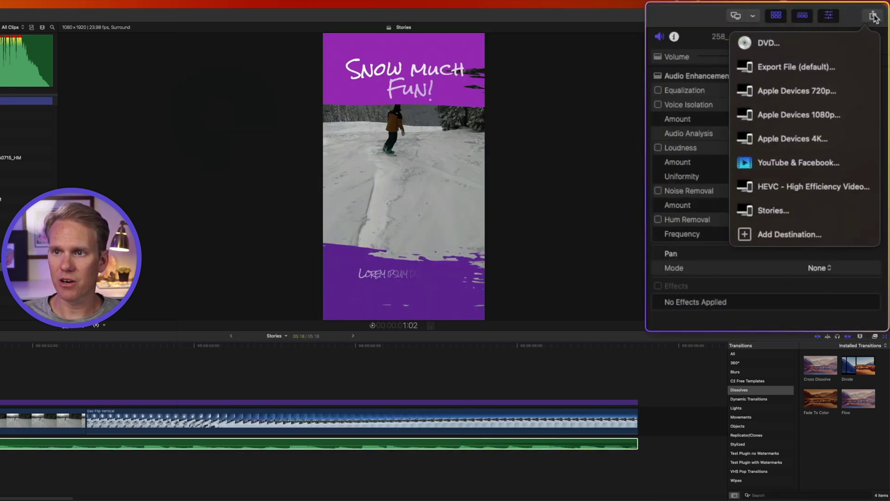
click(777, 211)
click(663, 373)
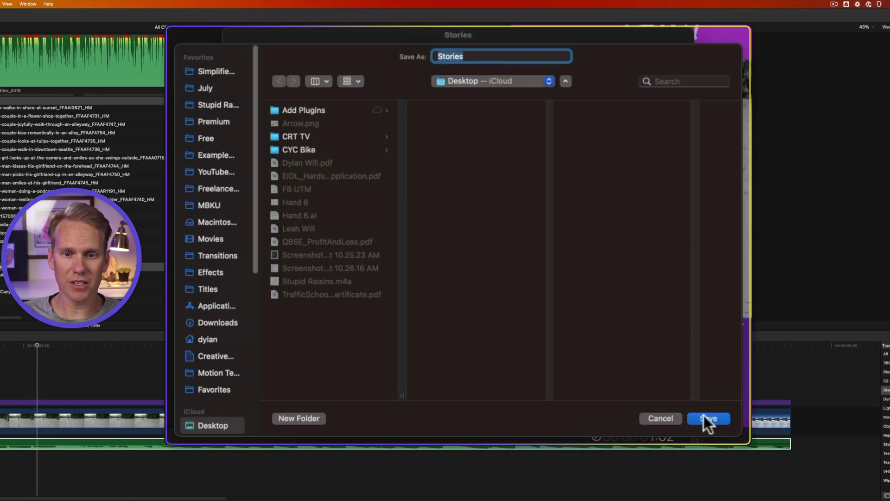
click(704, 415)
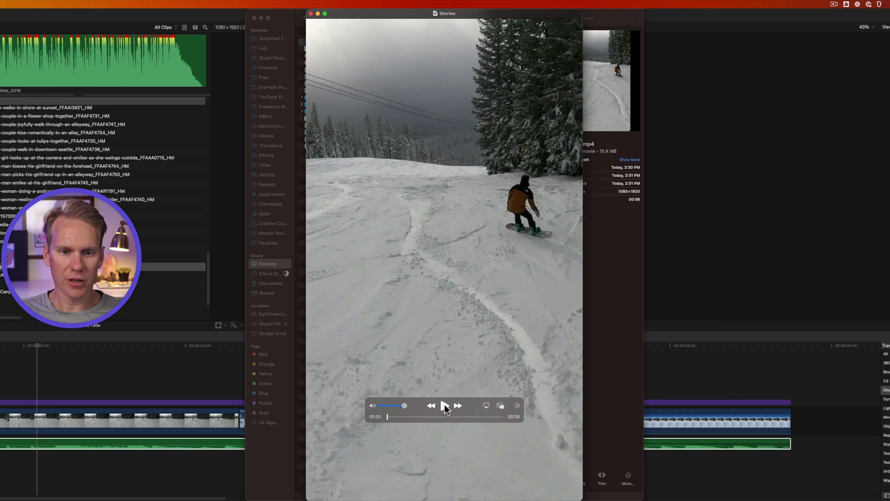
click(444, 405)
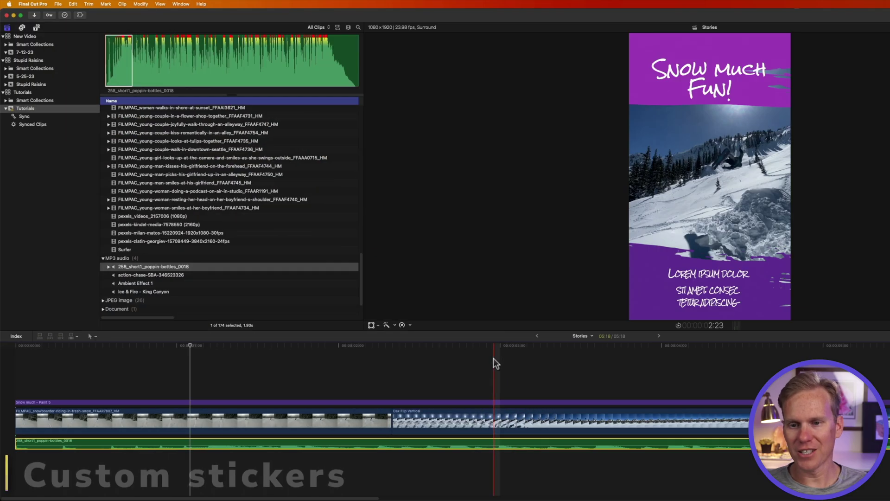
Step: Place the Sign Pop Trophy sticker above the snowboard clips at the playhead
click(494, 358)
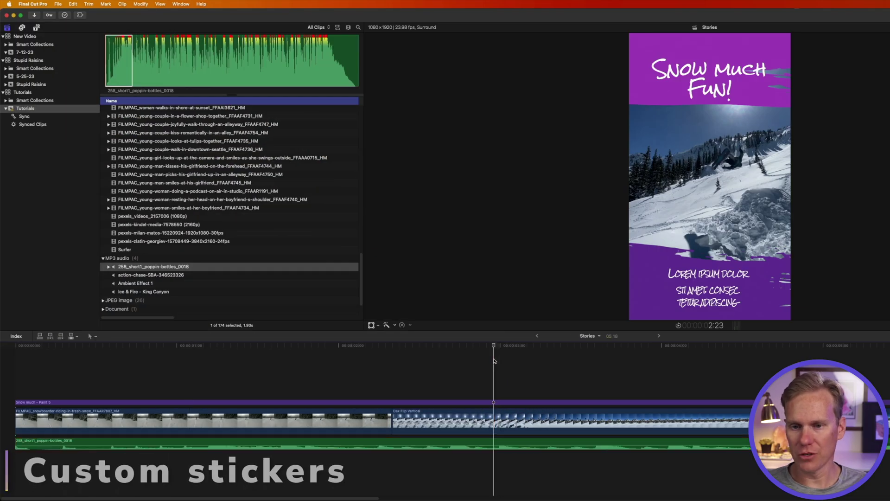
click(36, 28)
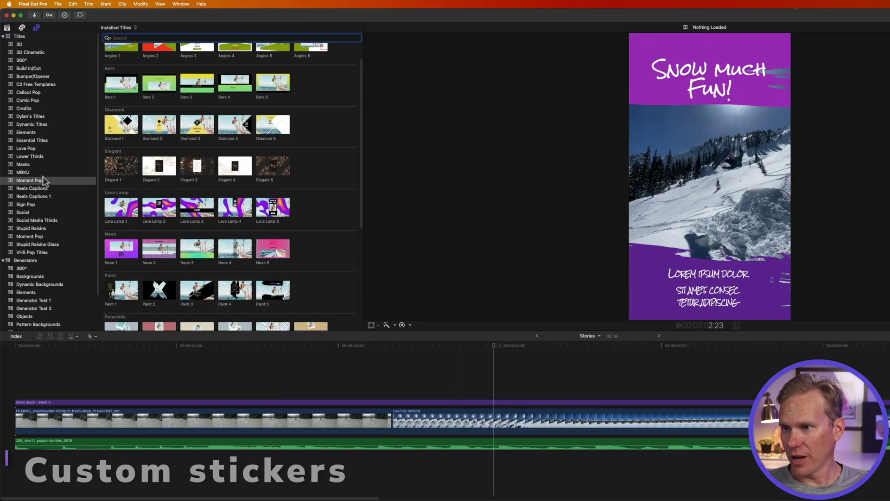
click(40, 207)
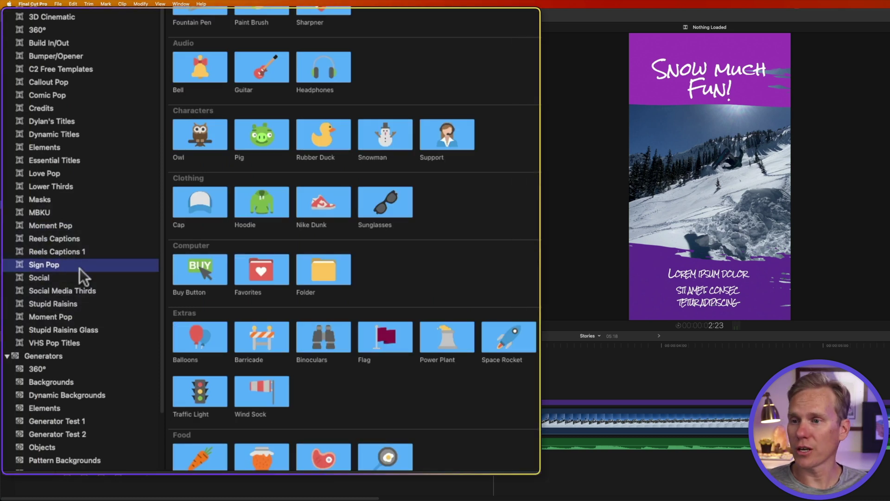
scroll(501, 210, down, 10)
scroll(507, 242, up, 9)
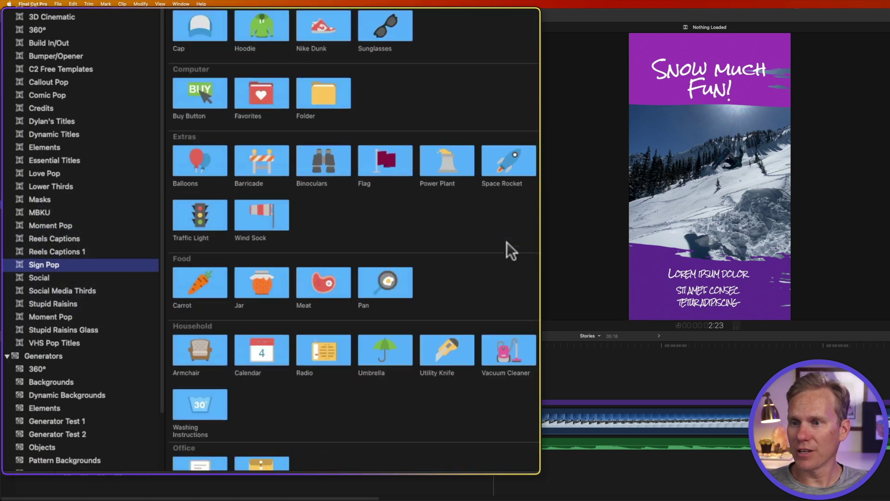
scroll(512, 224, down, 12)
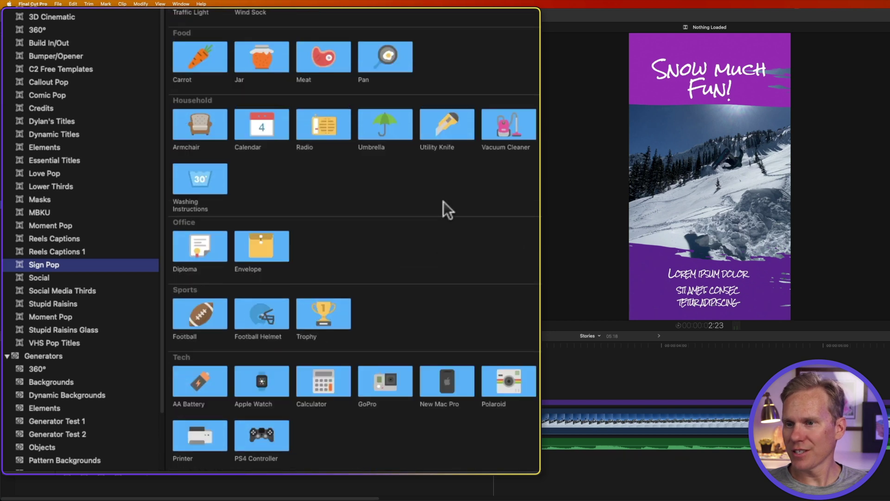
drag(324, 310, 413, 500)
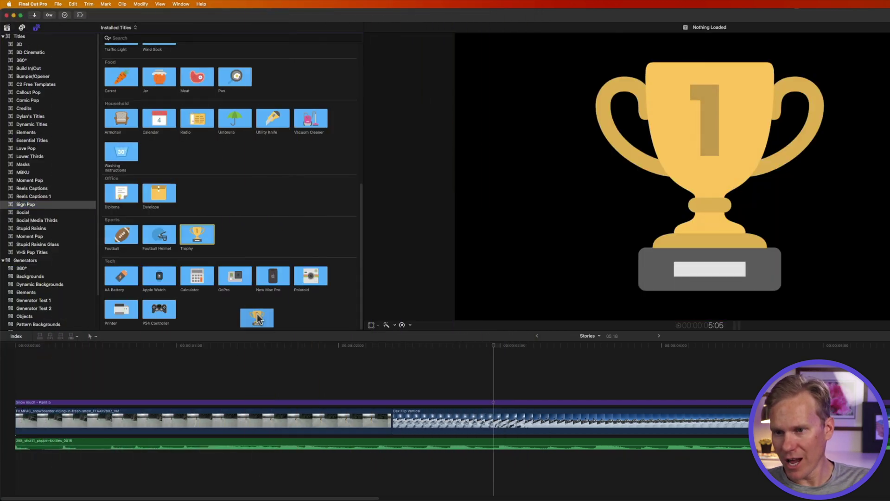
drag(252, 379, 129, 389)
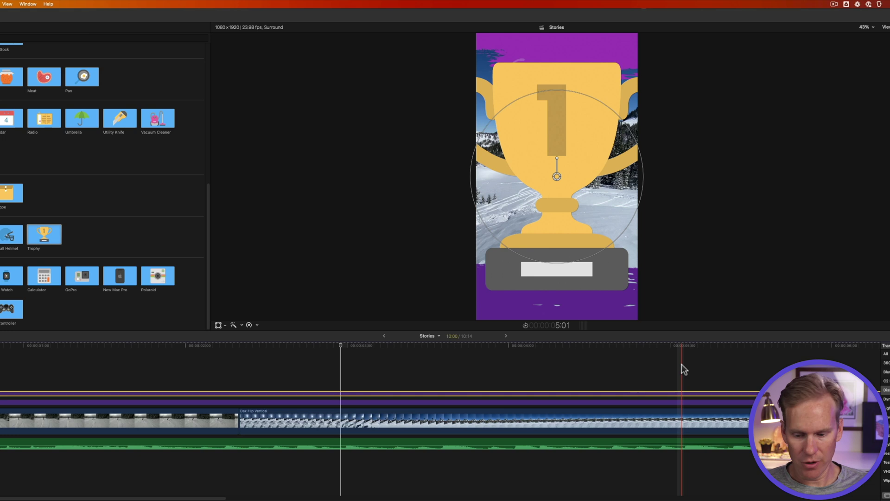
Step: Shorten the trophy's end, scale it down, and move it lower left above the lorem text
key(alt+bracketright)
click(314, 347)
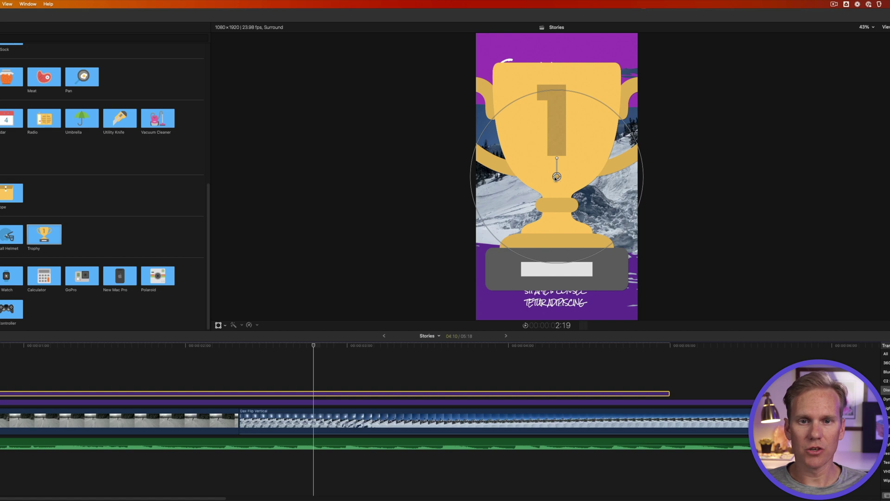
drag(615, 113, 580, 157)
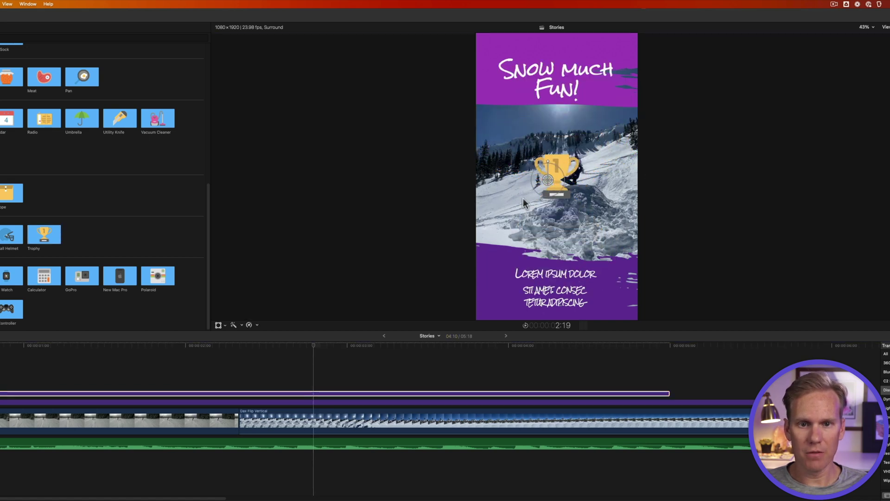
drag(523, 198, 511, 240)
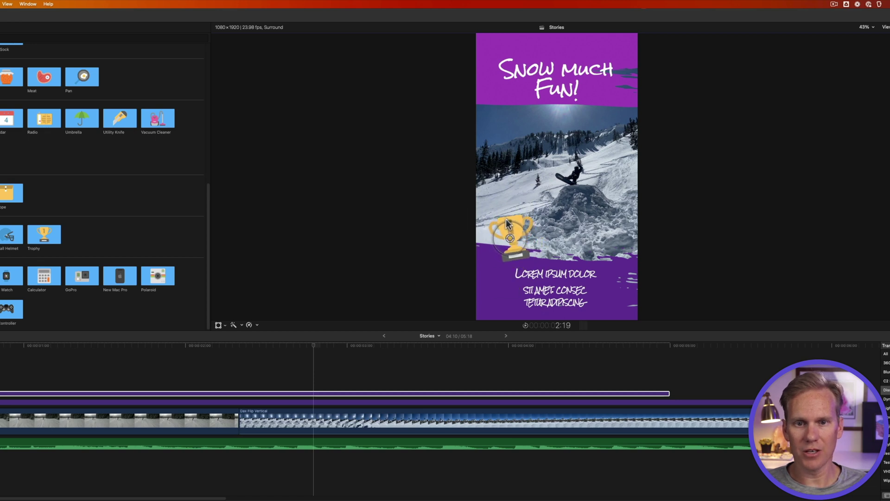
Step: Turn the trophy's Color 1 and Color 2 purple and change its number's colour
key(super+4)
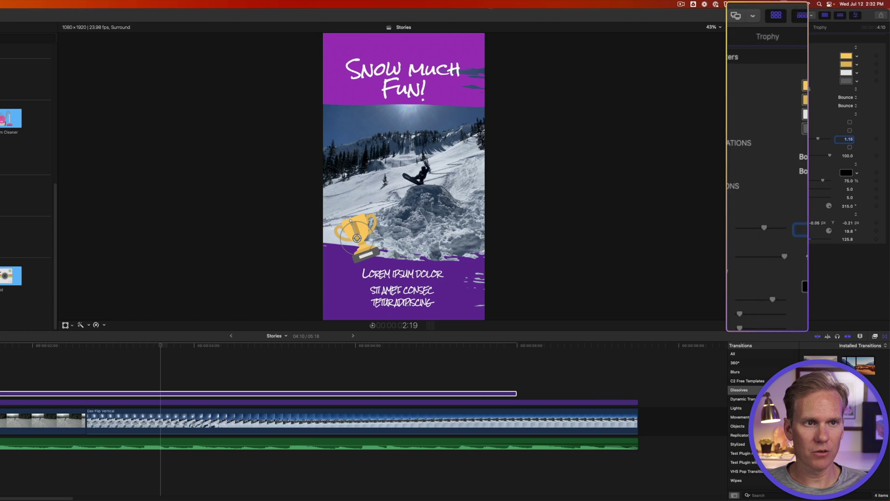
click(807, 88)
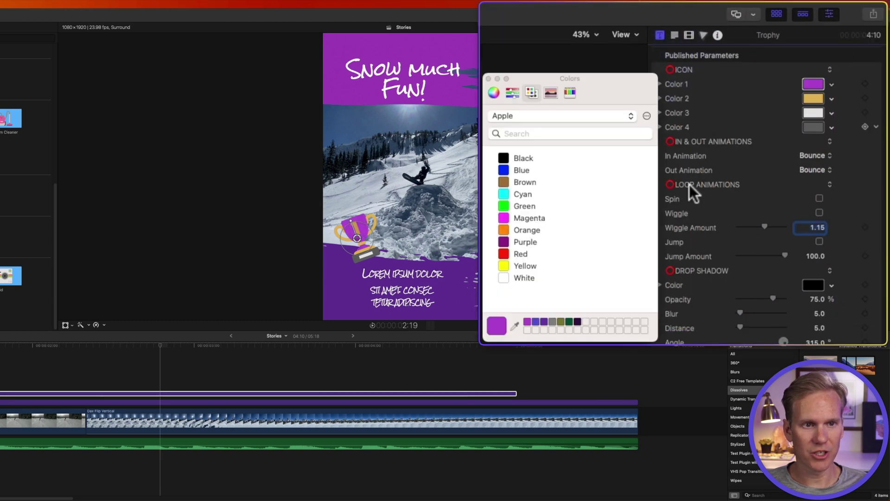
click(809, 99)
key(ctrl+Tab)
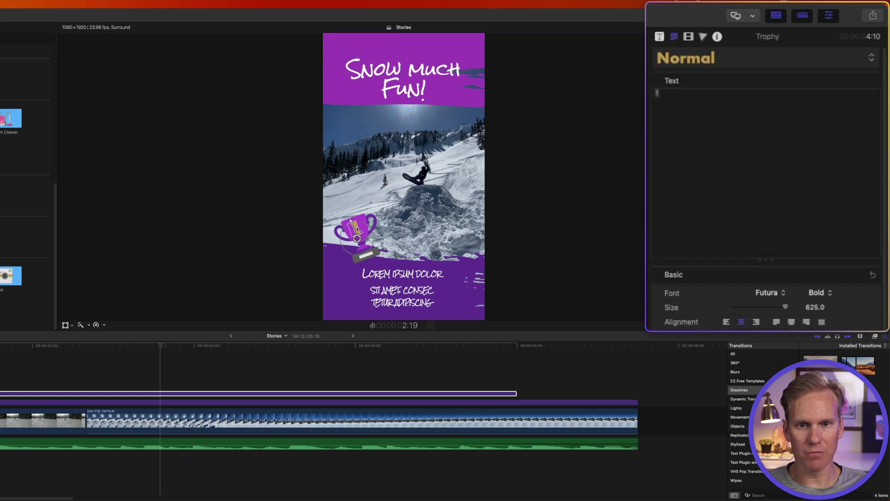
scroll(819, 260, down, 10)
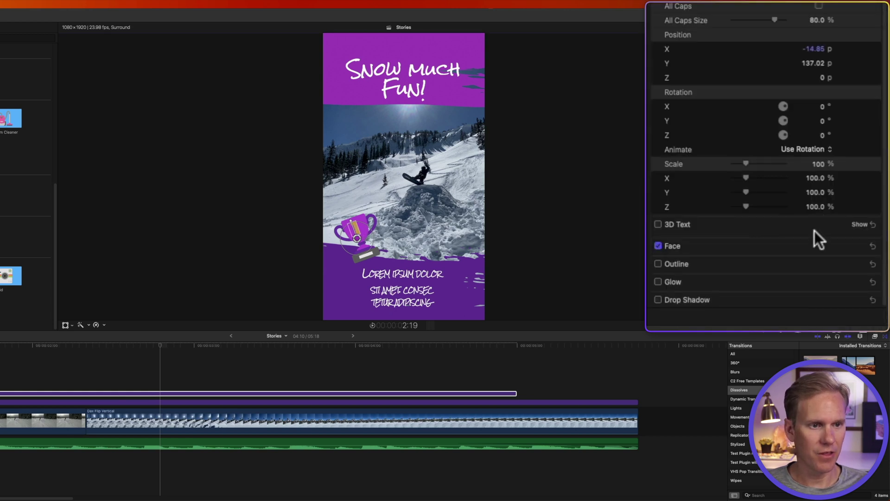
click(859, 246)
click(821, 276)
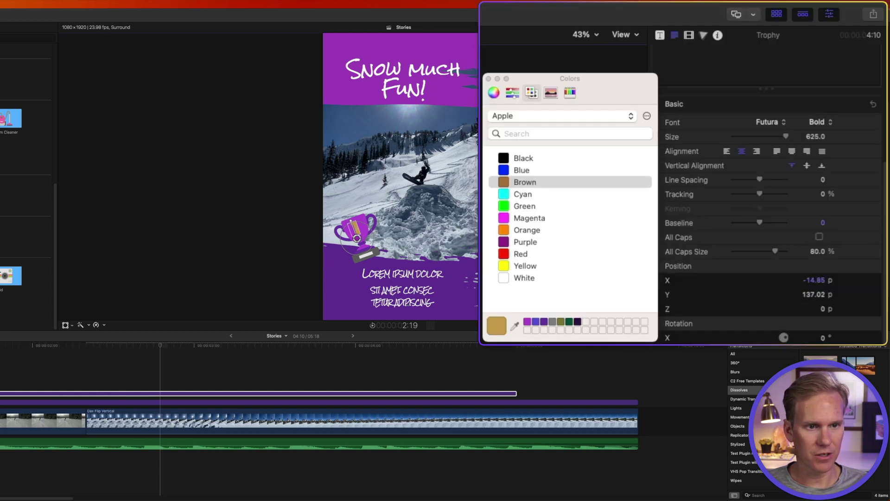
click(660, 36)
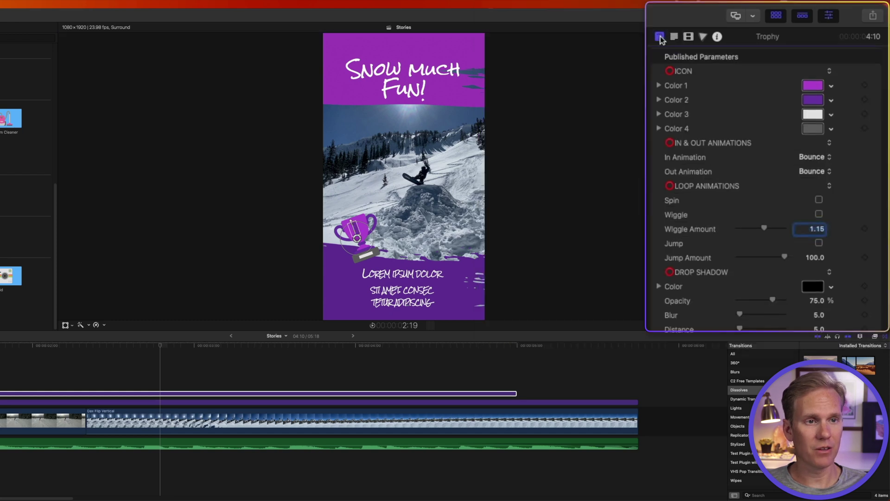
Step: Set In Animation to Scale - Normal, Out Animation to Fade, and raise Drop Shadow Blur to 23
click(809, 157)
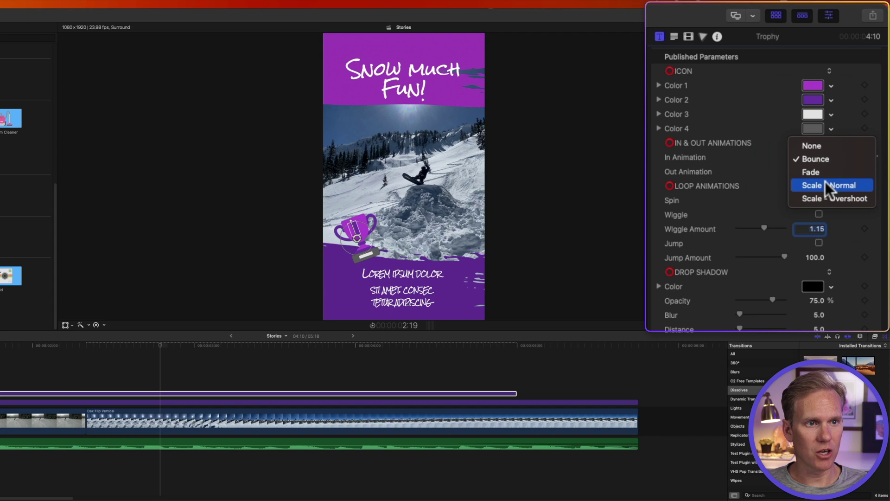
click(825, 185)
click(815, 170)
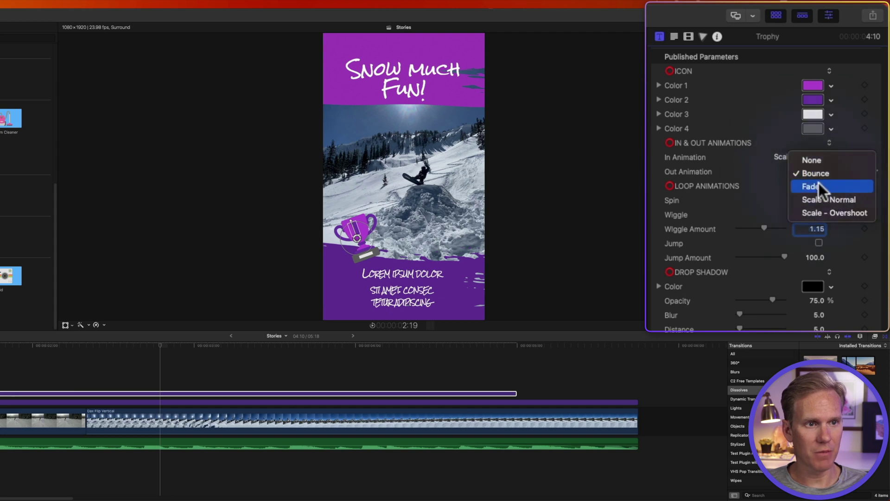
click(819, 184)
scroll(718, 205, down, 5)
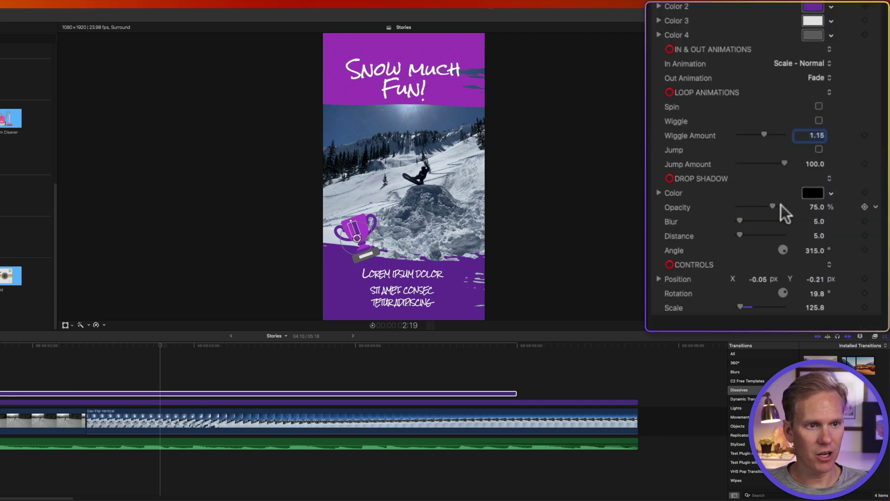
mouse_move(737, 222)
mouse_down()
mouse_move(748, 220)
mouse_move(750, 233)
mouse_up()
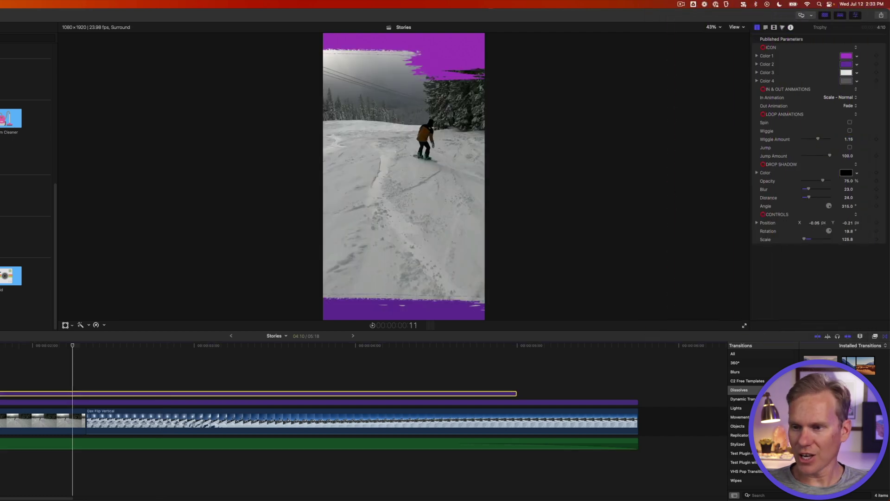